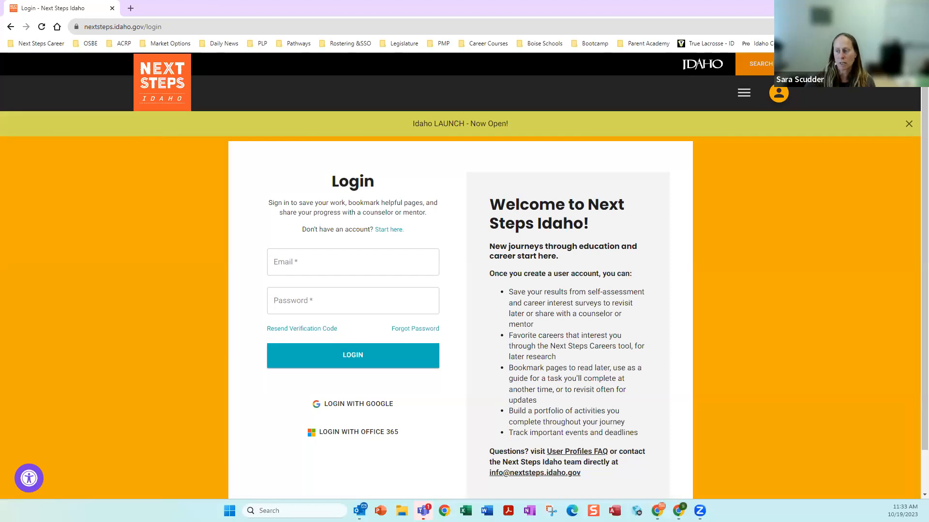
# Step: Enter the counselor account's email and password on the login page and try to log in
pyautogui.click(344, 261)
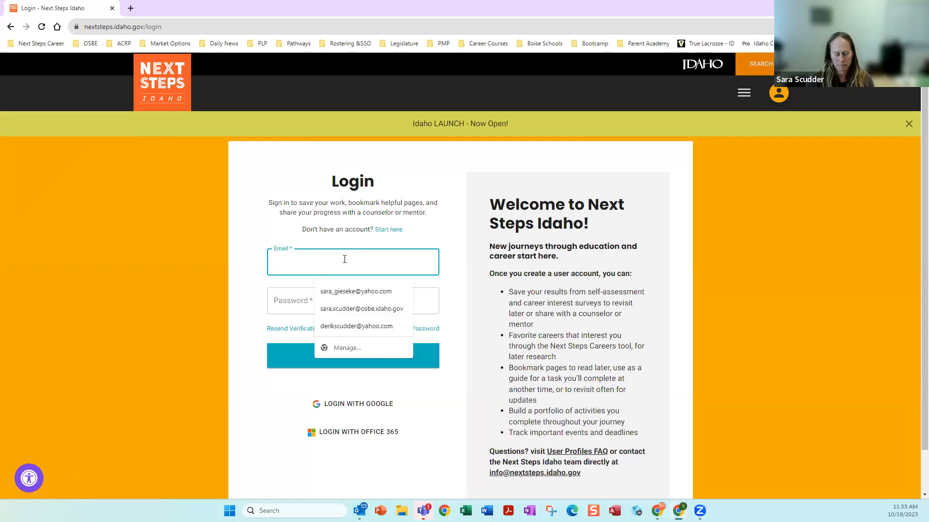
pyautogui.write('nsi')
pyautogui.click(339, 291)
pyautogui.click(317, 301)
pyautogui.write('•••••••••••')
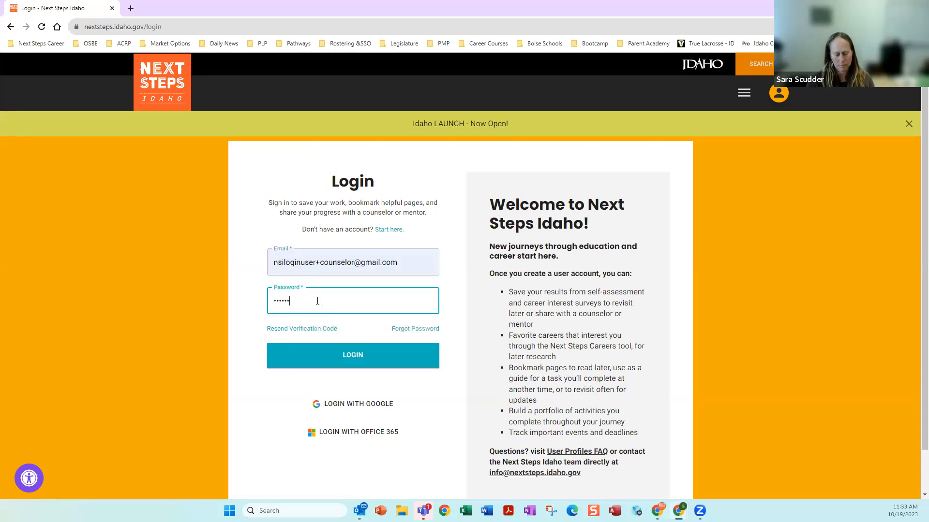
pyautogui.write('•••••')
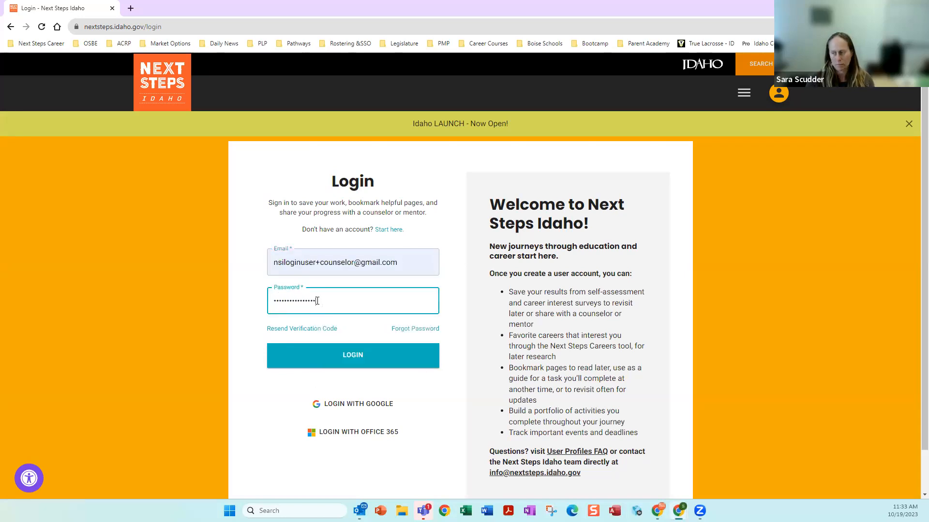
pyautogui.press('Return')
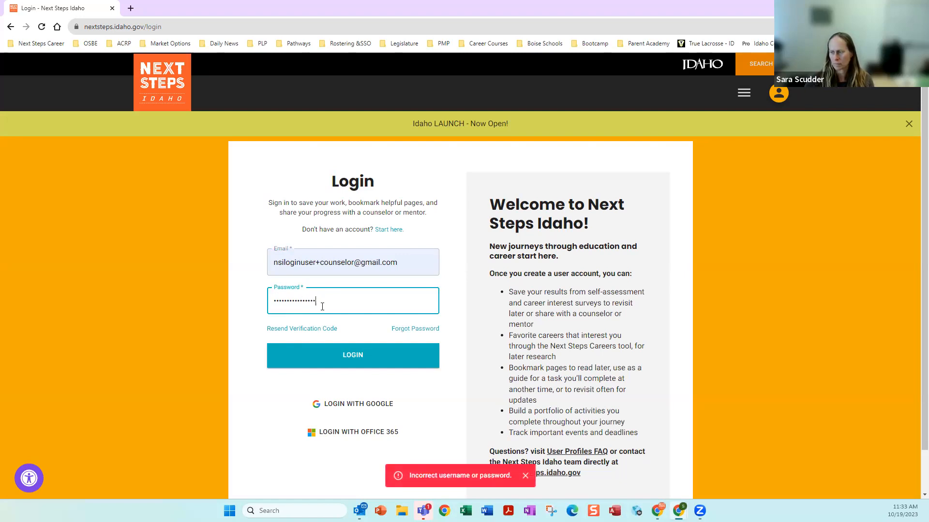
# Step: Replace the entered account password and log in again
pyautogui.moveTo(317, 300); pyautogui.dragTo(231, 294)
pyautogui.write('••••••••••••')
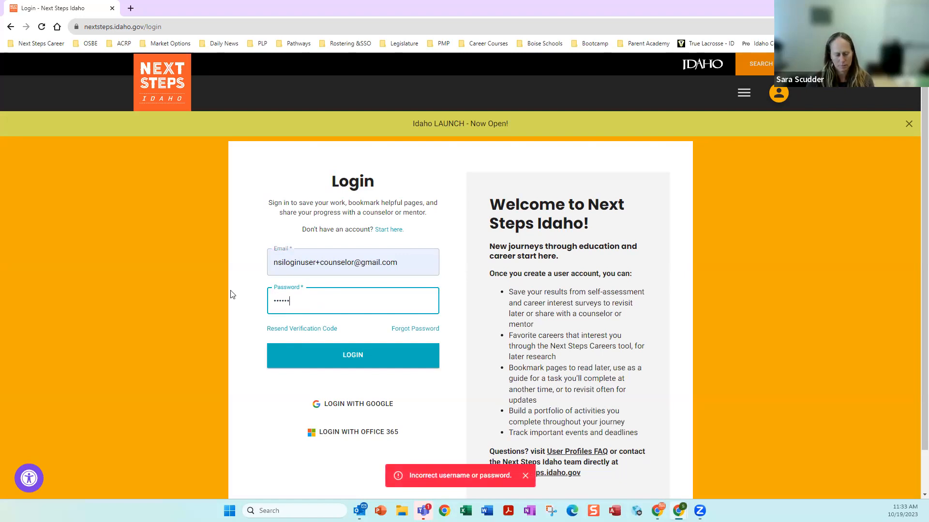
pyautogui.write('•••')
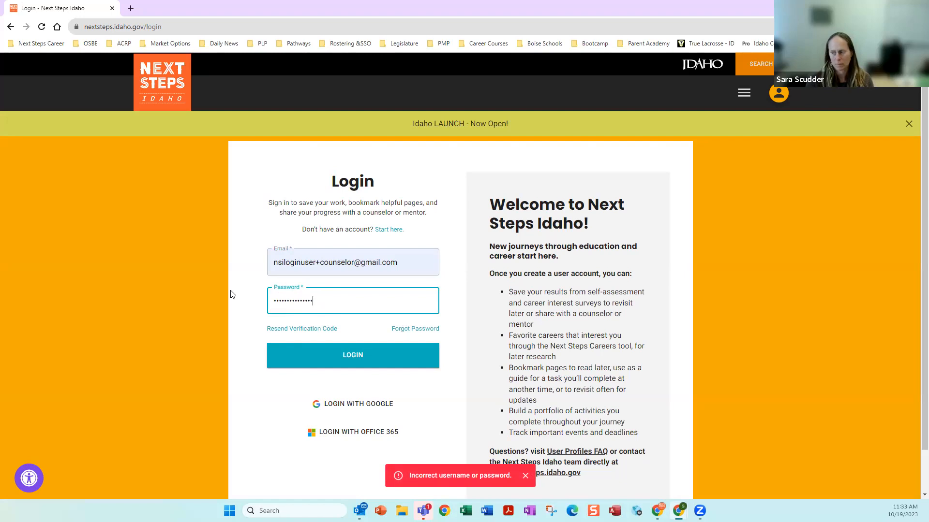
pyautogui.press('Return')
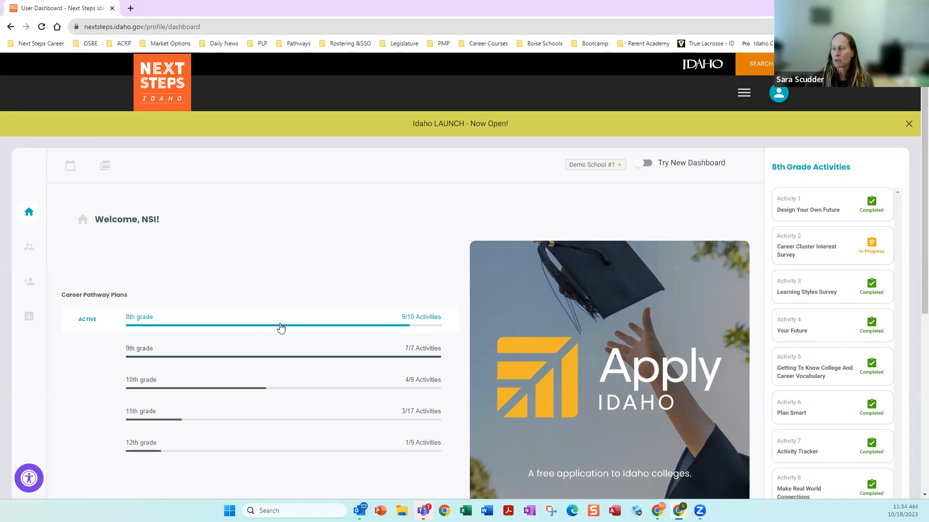
# Step: Preview the 11th grade pathway bundles on the new student dashboard and return to the original dashboard
pyautogui.scroll(-1, 201, 288)
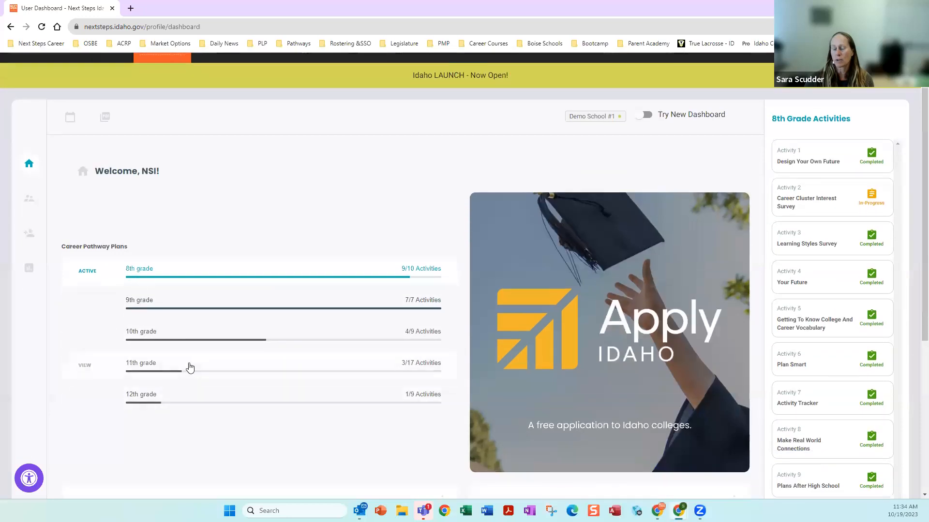
pyautogui.scroll(-1, 199, 387)
pyautogui.scroll(2, 214, 358)
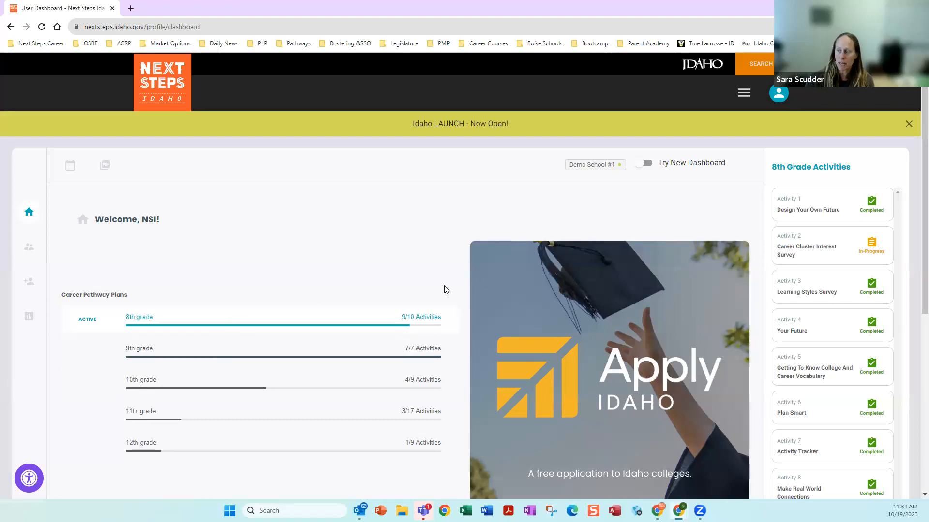
pyautogui.click(648, 164)
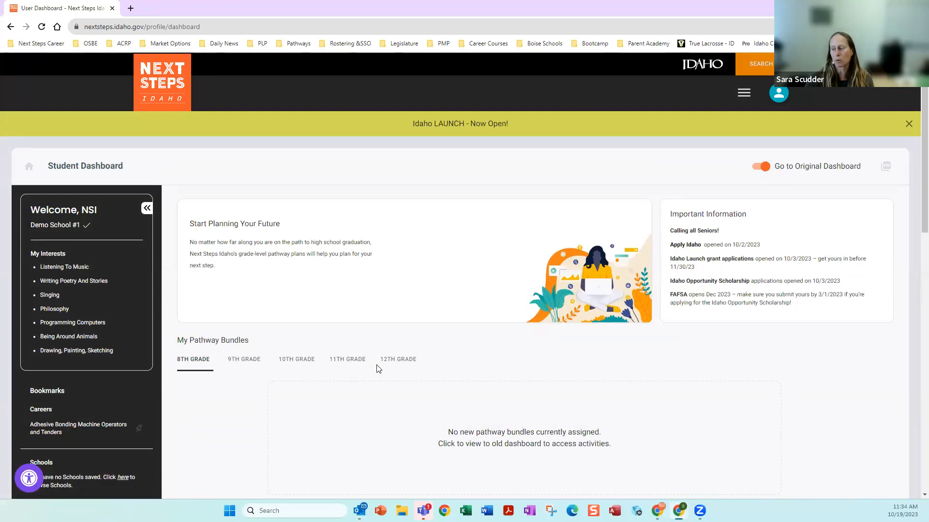
pyautogui.click(354, 365)
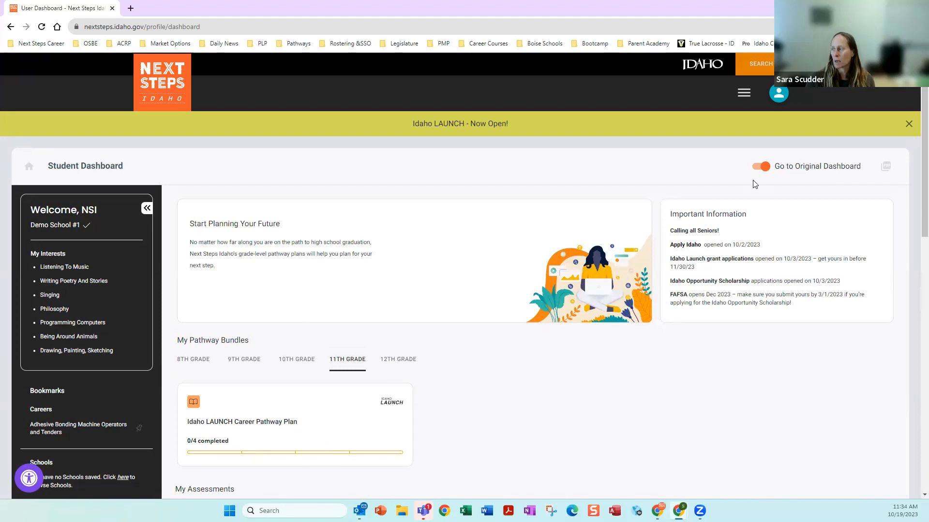
pyautogui.click(759, 166)
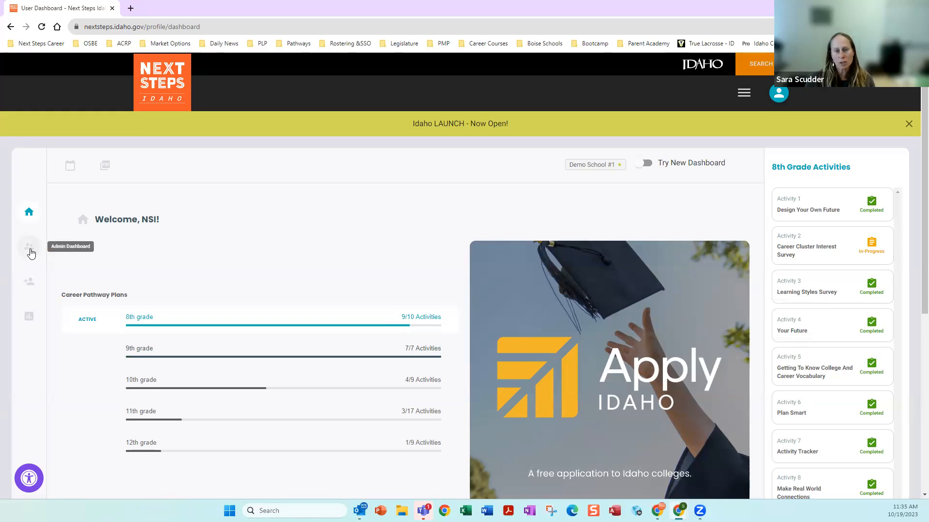
# Step: Open the User Roster and switch its table to a tighter row density
pyautogui.click(28, 282)
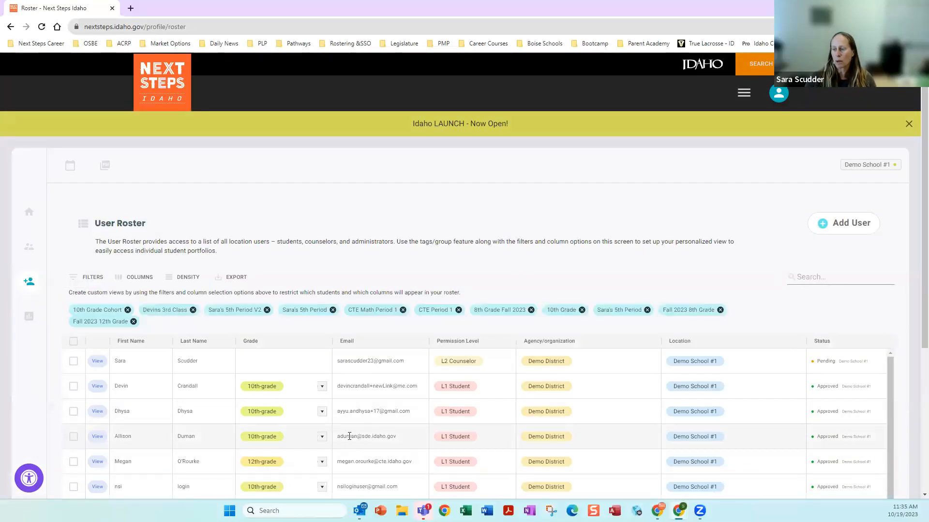
pyautogui.click(71, 279)
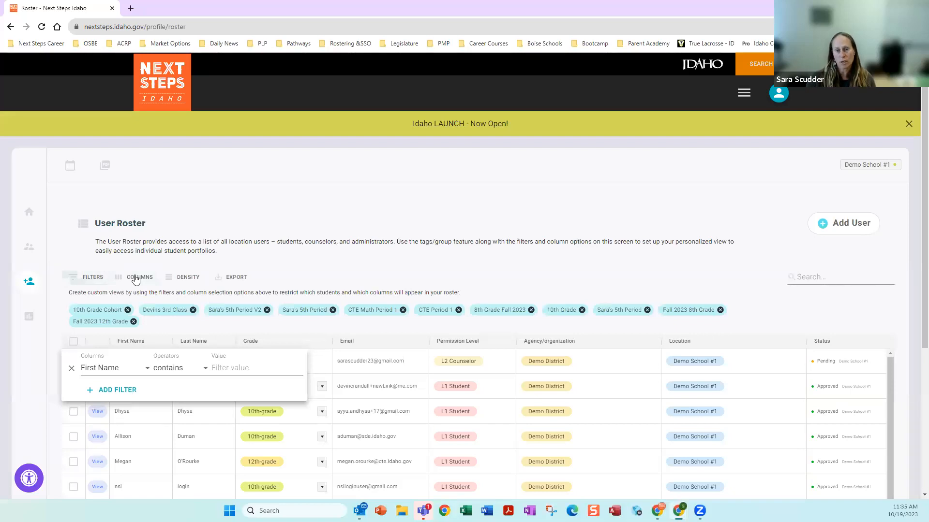
pyautogui.click(173, 278)
pyautogui.click(177, 298)
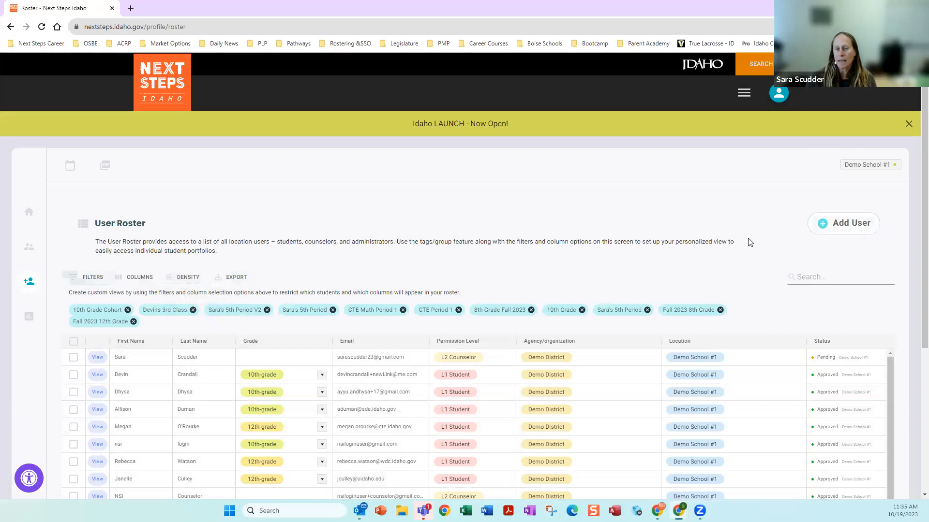
# Step: Start adding a user by invite link, with Demo District as the agency and Demo School #1 as the location
pyautogui.click(847, 229)
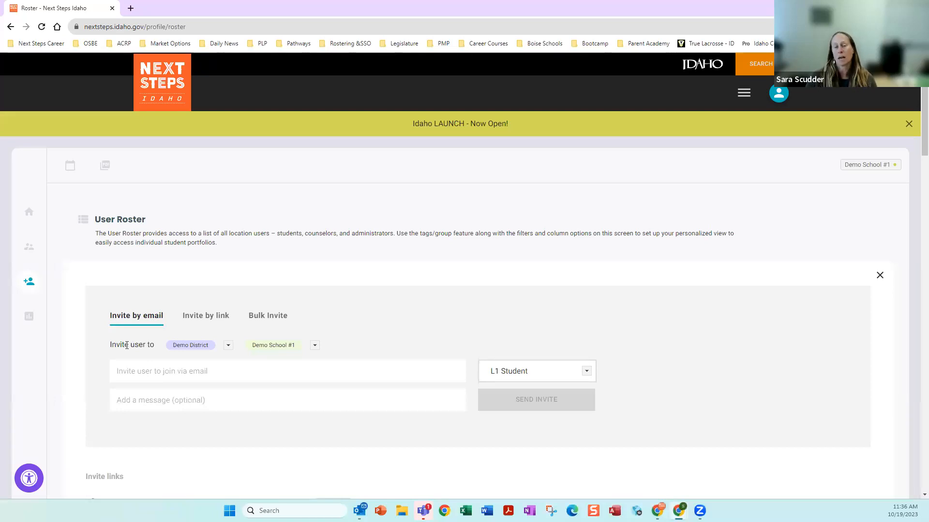
pyautogui.click(213, 320)
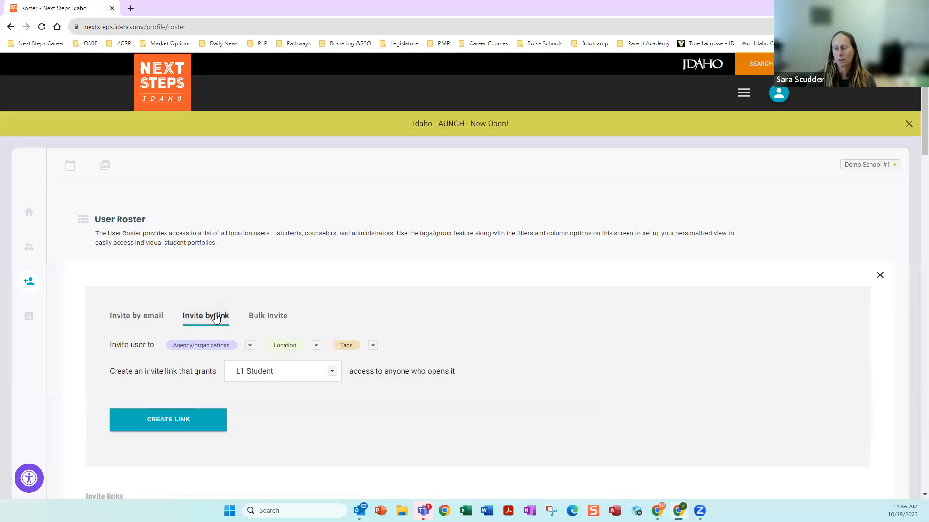
pyautogui.click(188, 346)
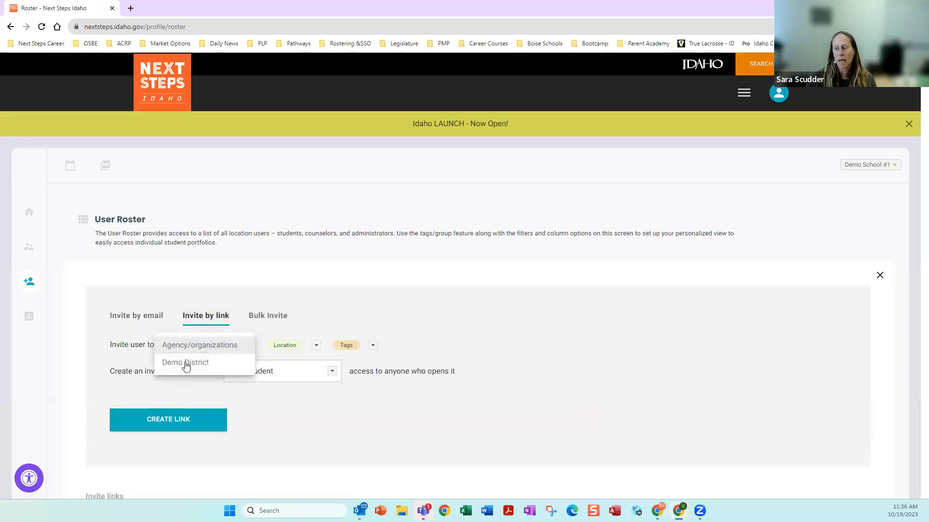
pyautogui.click(181, 363)
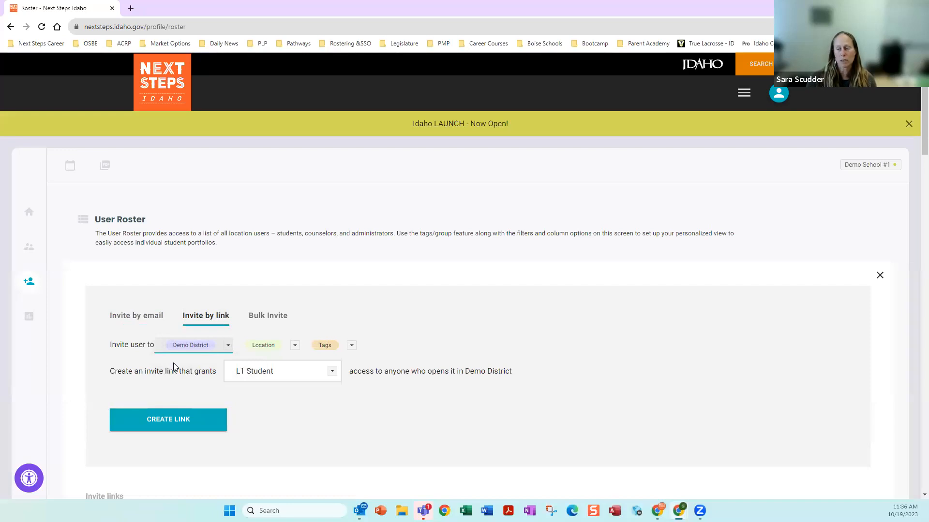
pyautogui.click(294, 346)
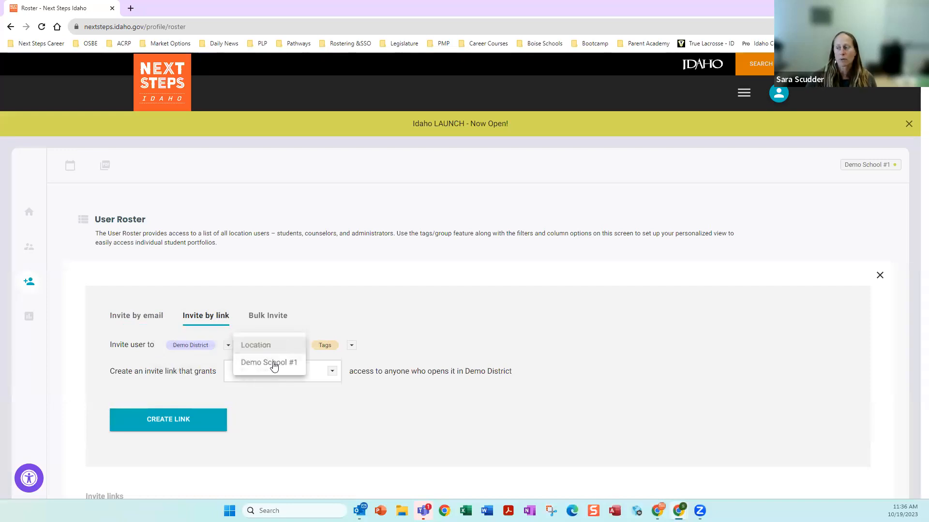
pyautogui.click(271, 363)
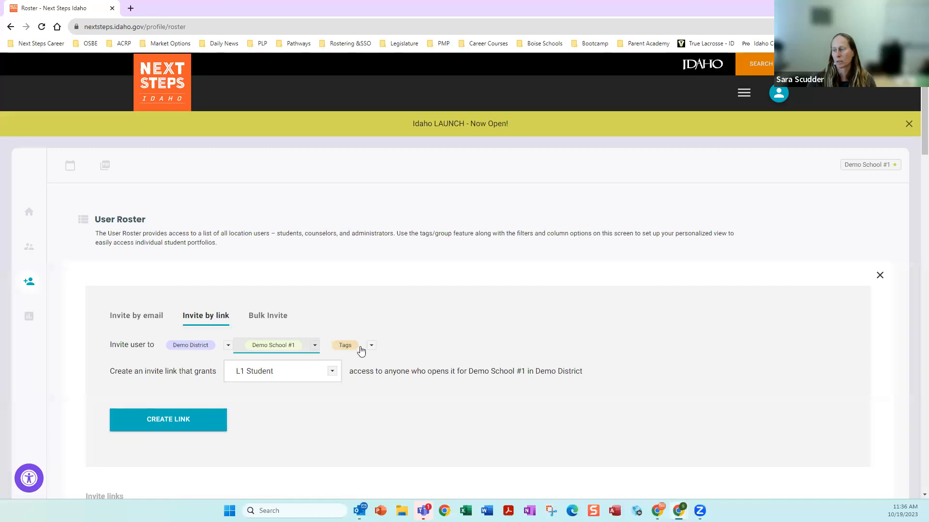
# Step: Add a new tag named Demo 19th and assign it to the invite link
pyautogui.click(372, 346)
pyautogui.click(375, 346)
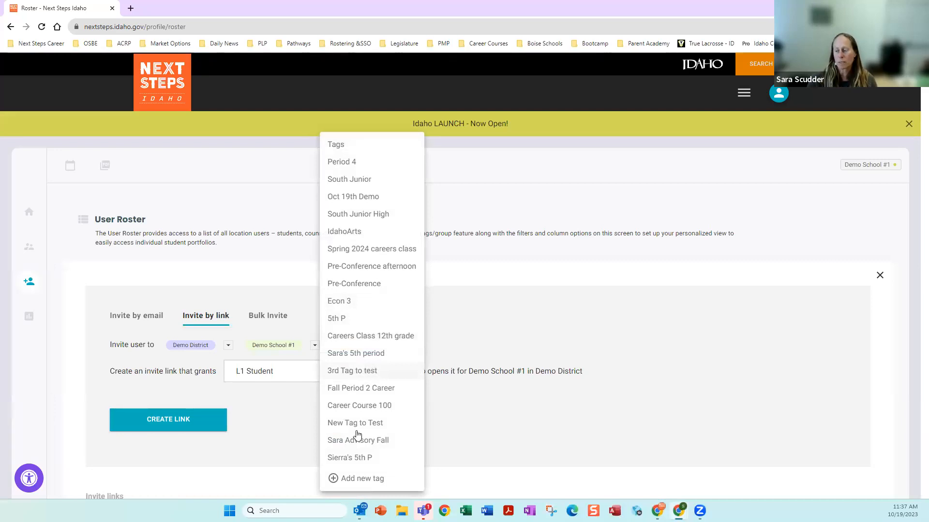
pyautogui.click(364, 479)
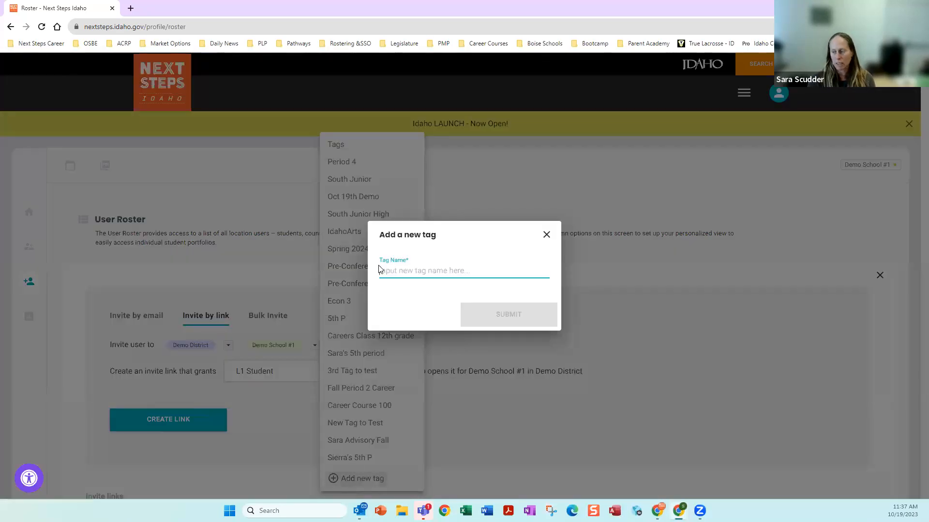
pyautogui.write('Demo 19th')
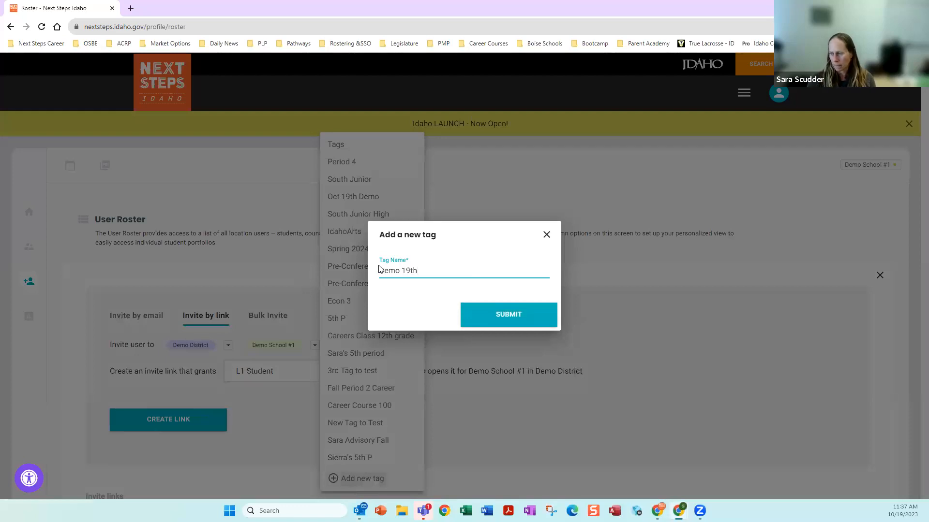
pyautogui.click(493, 314)
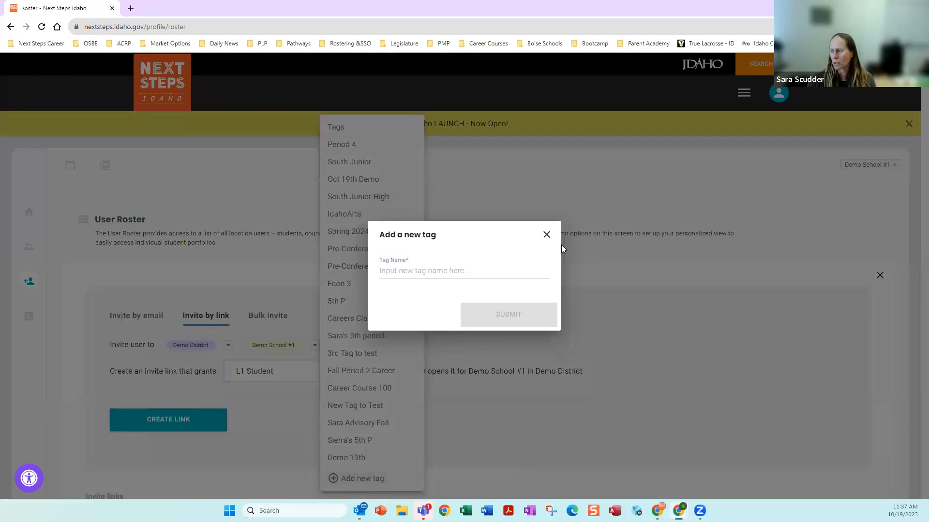
pyautogui.click(460, 440)
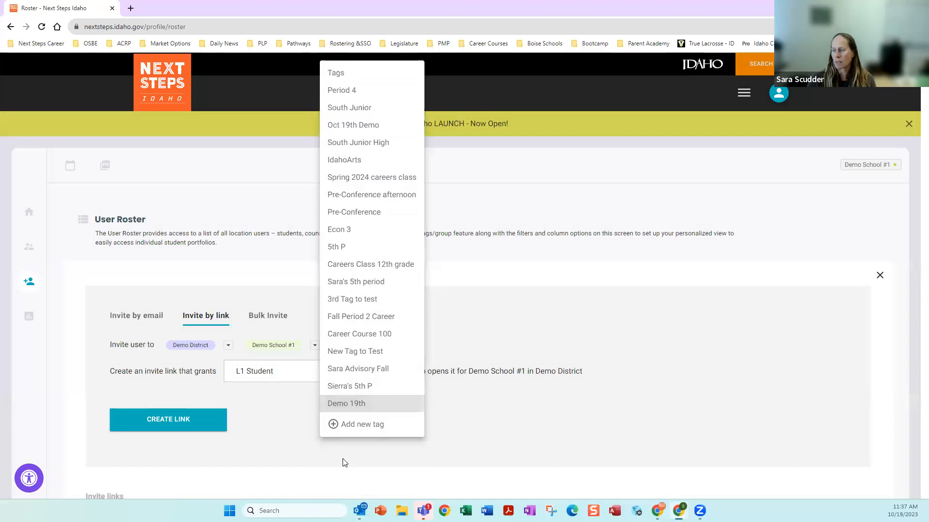
pyautogui.click(344, 463)
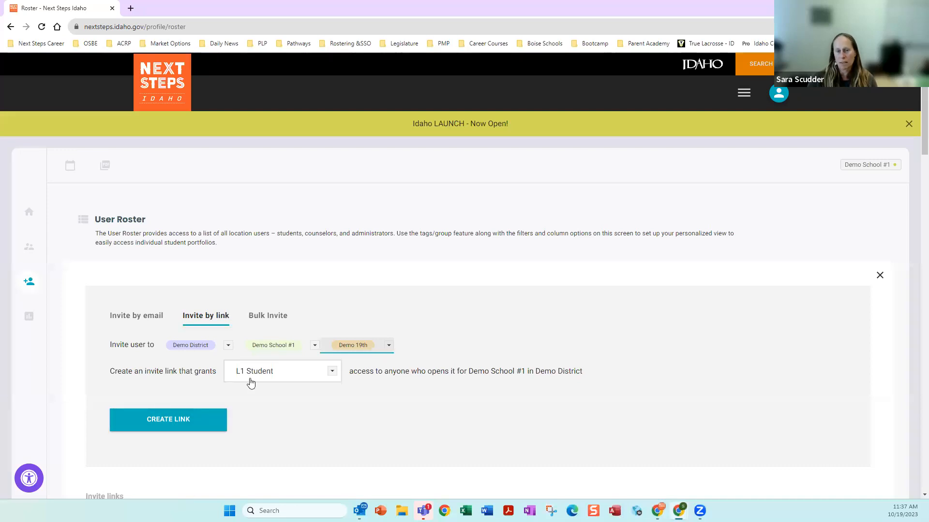
# Step: Create the L1 Student invite link, pick it in the list of invite links, and close the invite form
pyautogui.click(177, 421)
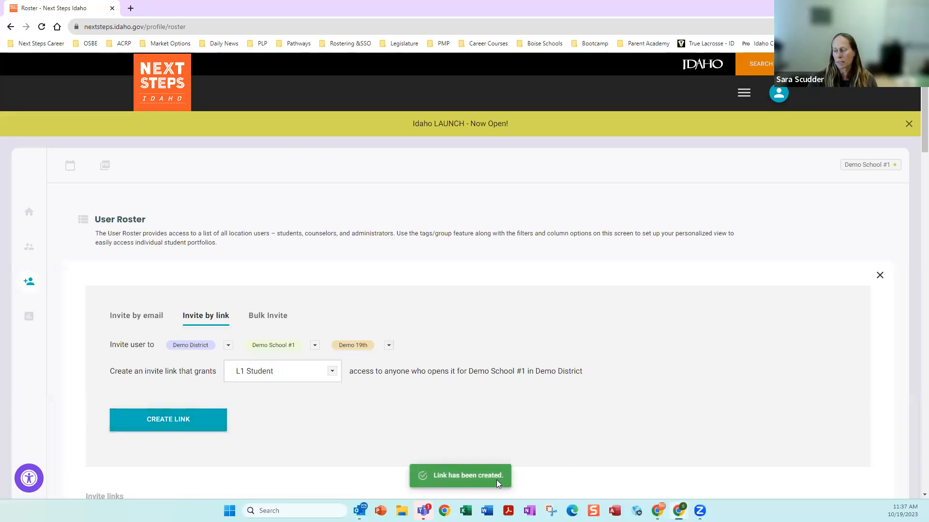
pyautogui.scroll(-1, 285, 420)
pyautogui.scroll(-3, 290, 417)
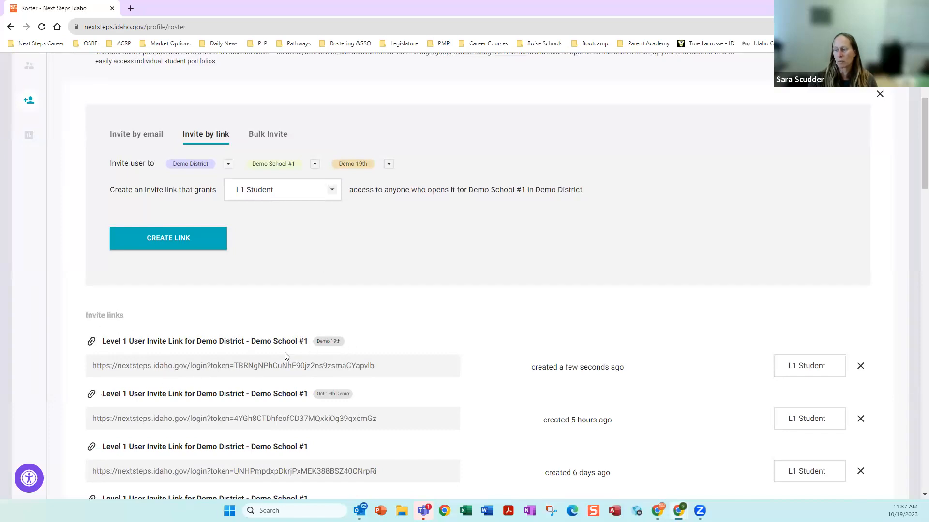
pyautogui.click(274, 367)
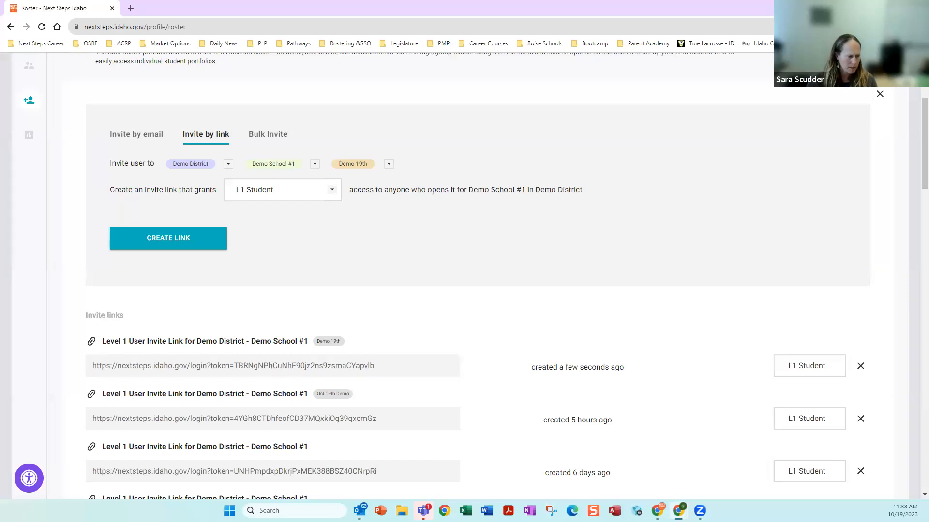
pyautogui.click(880, 94)
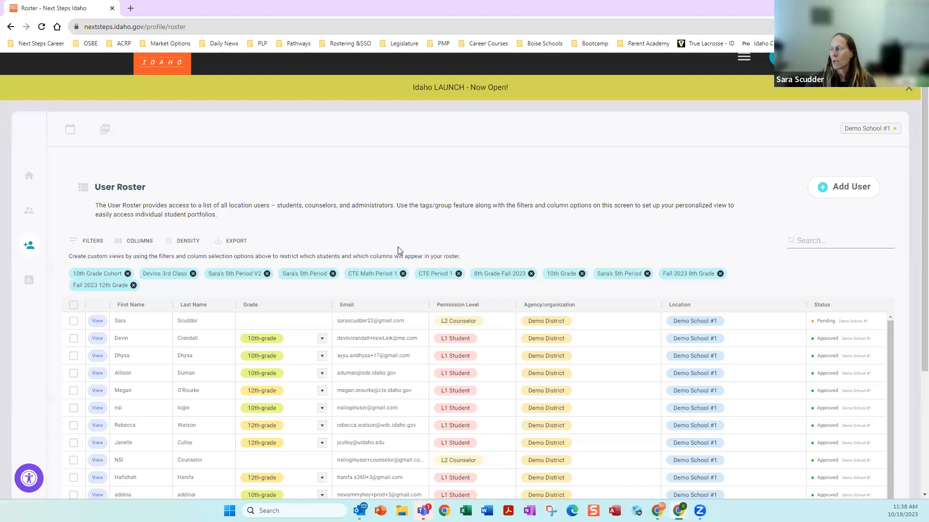
# Step: Look through the User Roster's saved views one after another, ending on the 10th Grade Cohort view
pyautogui.scroll(-1, 382, 262)
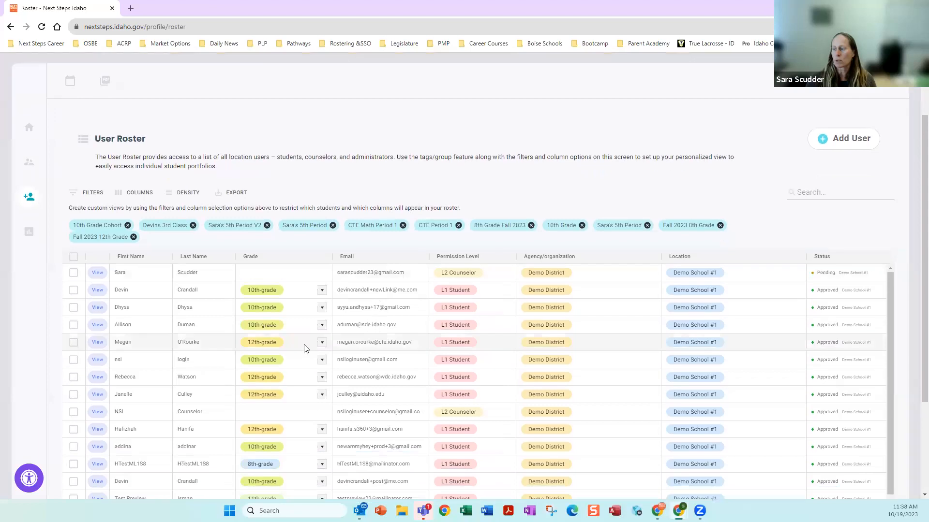
pyautogui.scroll(-1, 435, 324)
pyautogui.scroll(1, 463, 335)
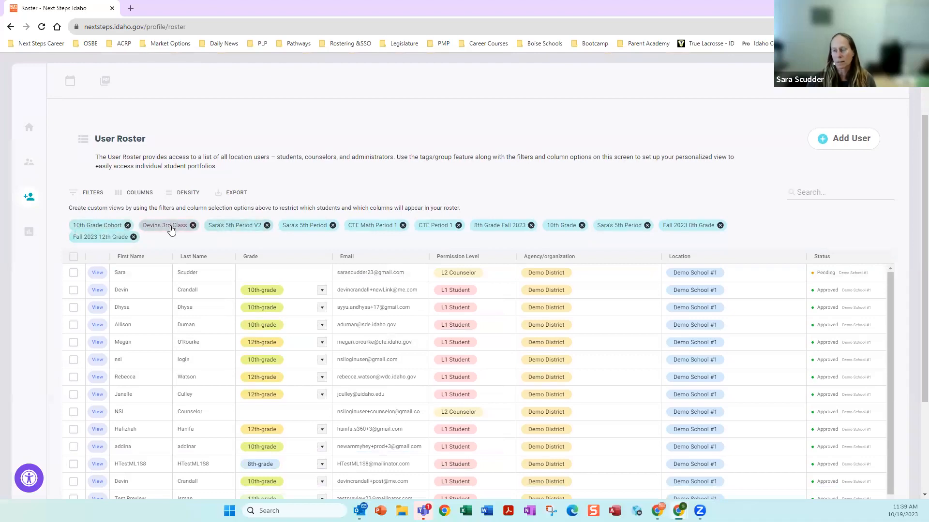
pyautogui.click(241, 228)
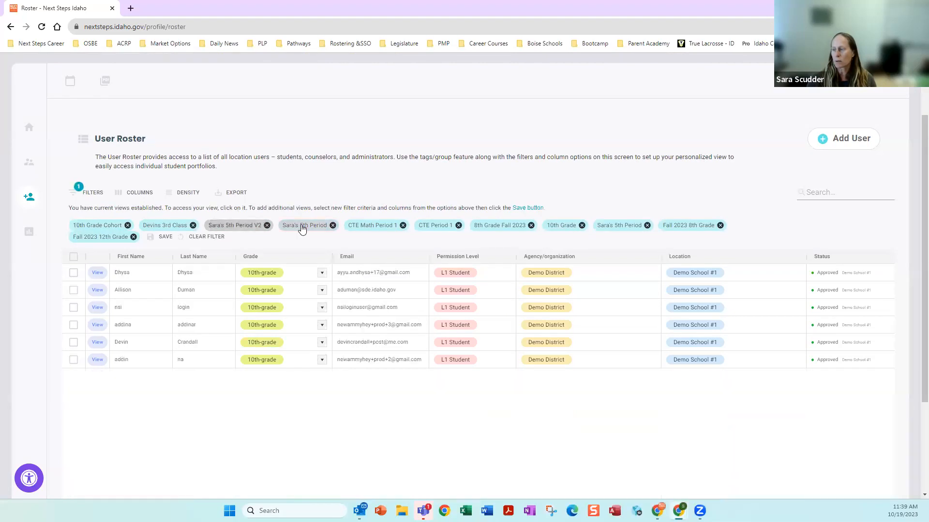
pyautogui.click(302, 226)
pyautogui.click(372, 227)
pyautogui.click(432, 226)
pyautogui.click(157, 227)
pyautogui.click(106, 227)
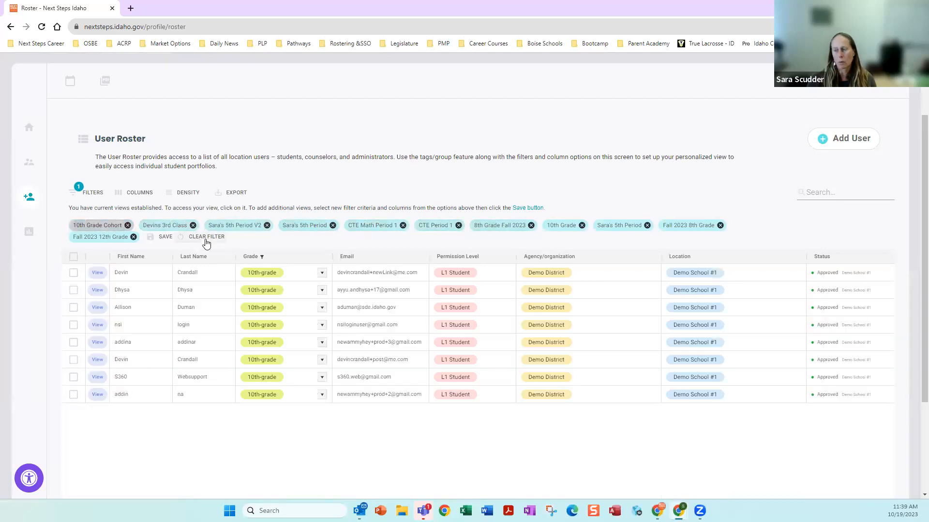
# Step: Clear the current roster filter and filter the users by Grade contains 12th
pyautogui.click(207, 238)
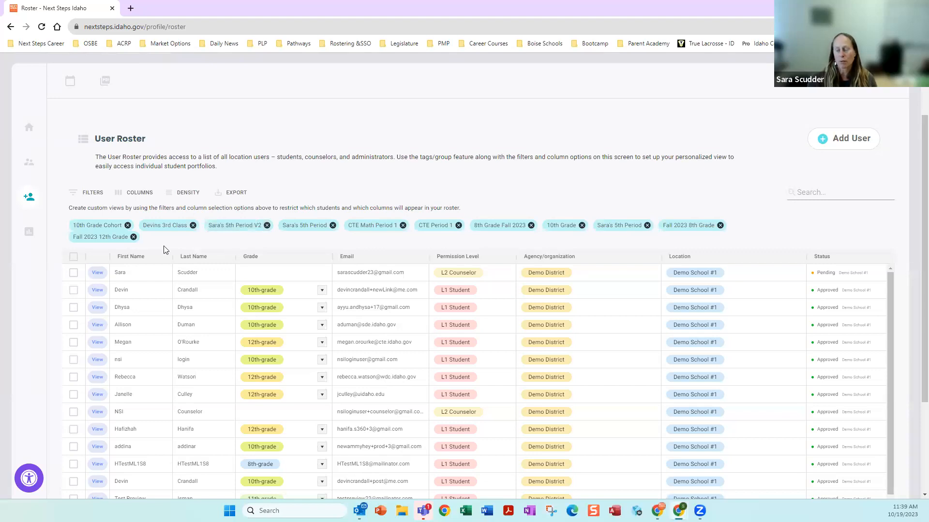
pyautogui.click(75, 198)
pyautogui.click(105, 284)
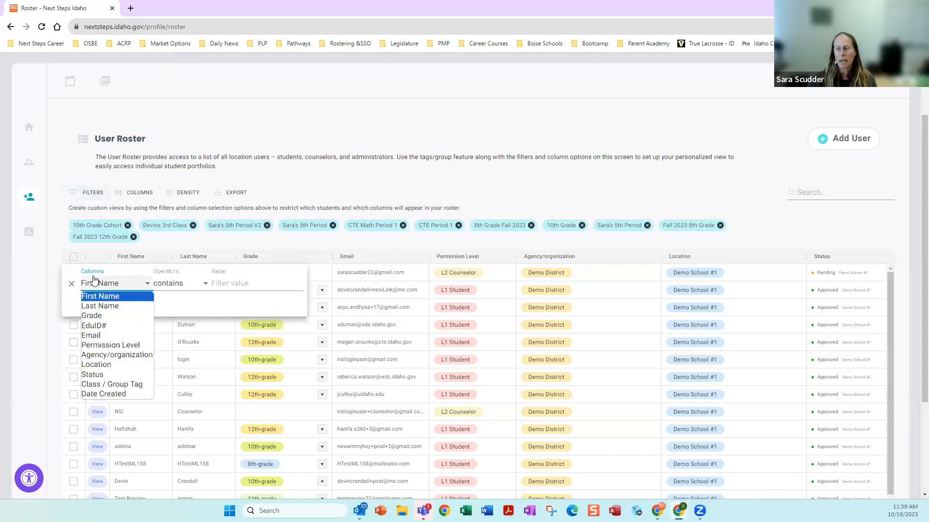
pyautogui.click(101, 316)
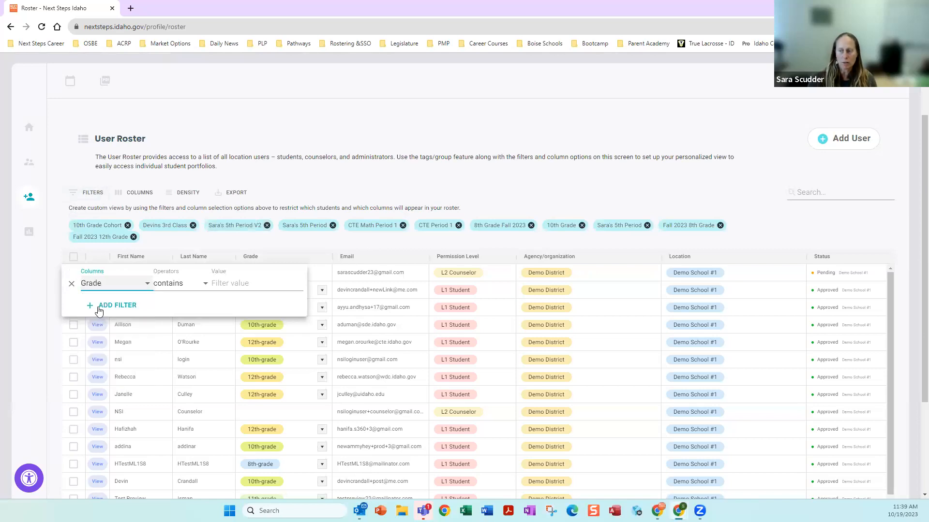
pyautogui.click(234, 283)
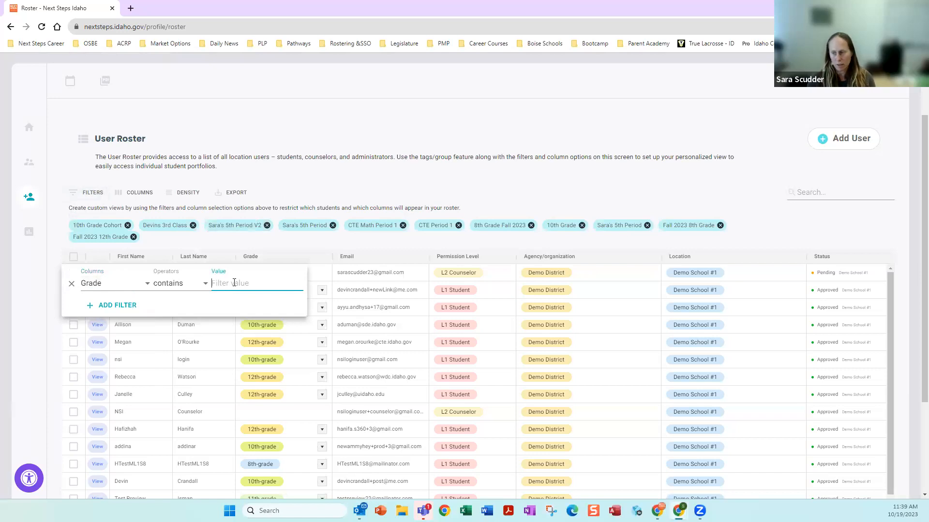
pyautogui.write('12th')
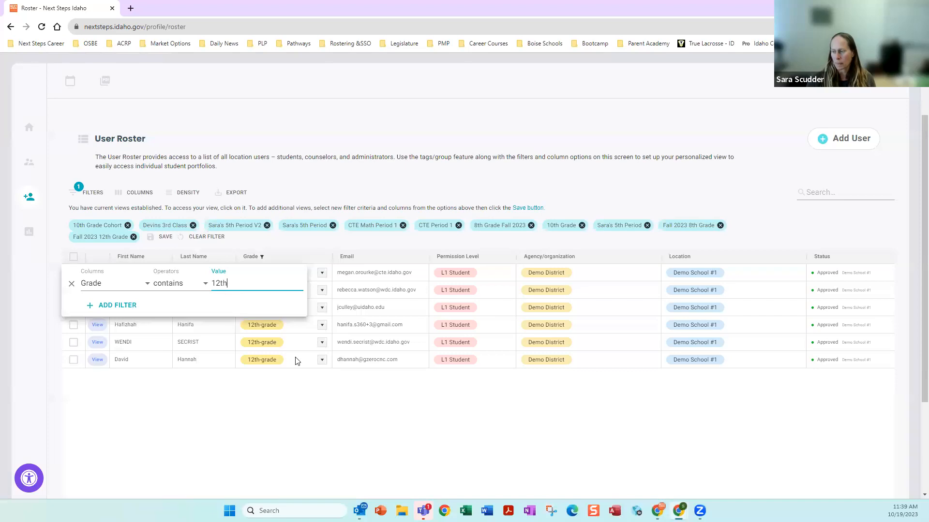
# Step: Save the filtered roster as a view named Oct -12th Grade
pyautogui.click(161, 237)
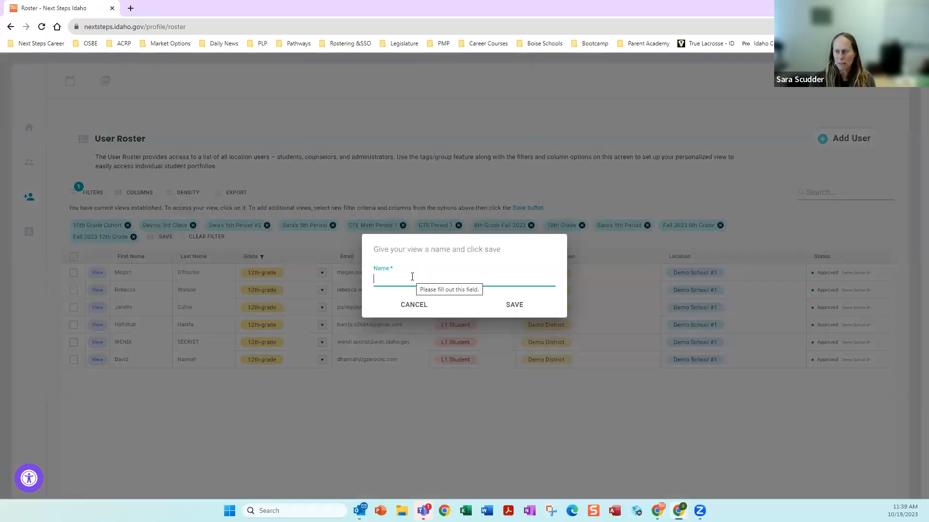
pyautogui.write('Oct -12th Grade')
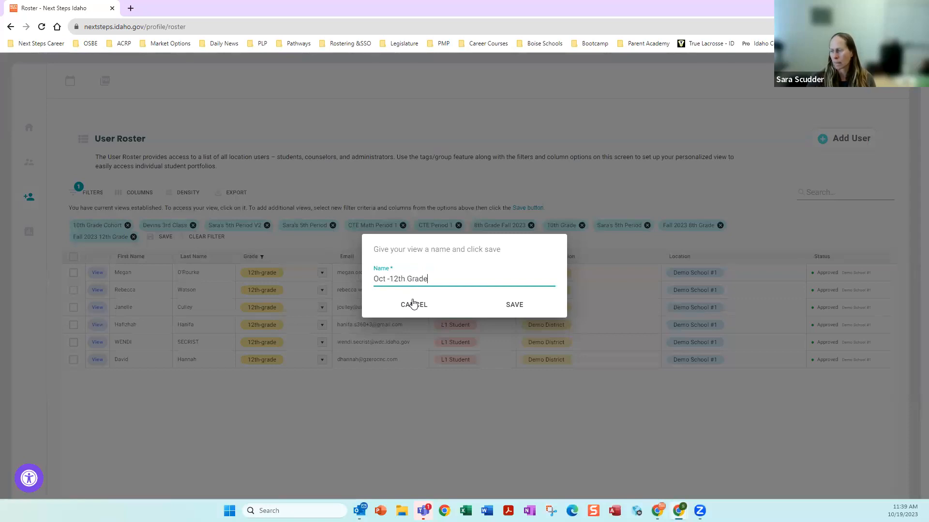
pyautogui.click(508, 304)
# Step: Switch between the 10th Grade Cohort view and the Oct -12th Grade view to compare them
pyautogui.click(92, 240)
pyautogui.click(94, 226)
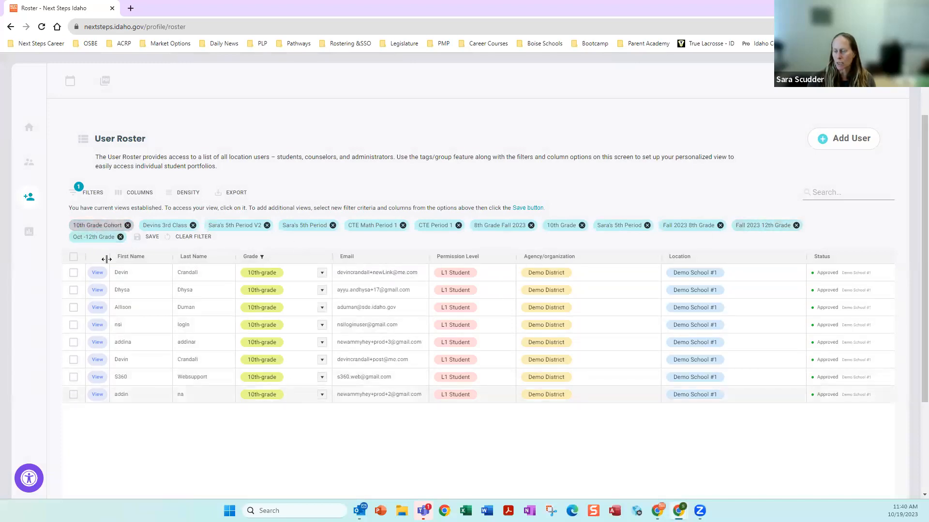
pyautogui.click(95, 237)
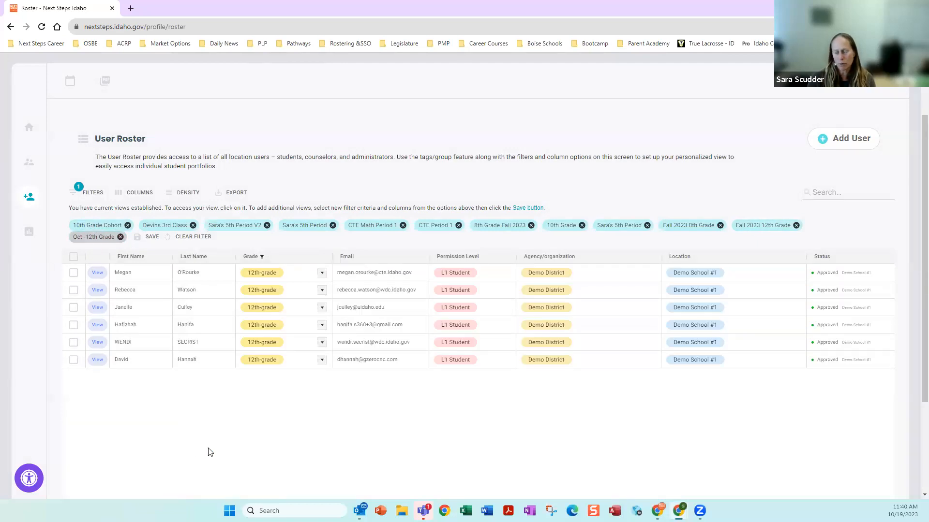
pyautogui.click(75, 193)
pyautogui.click(100, 285)
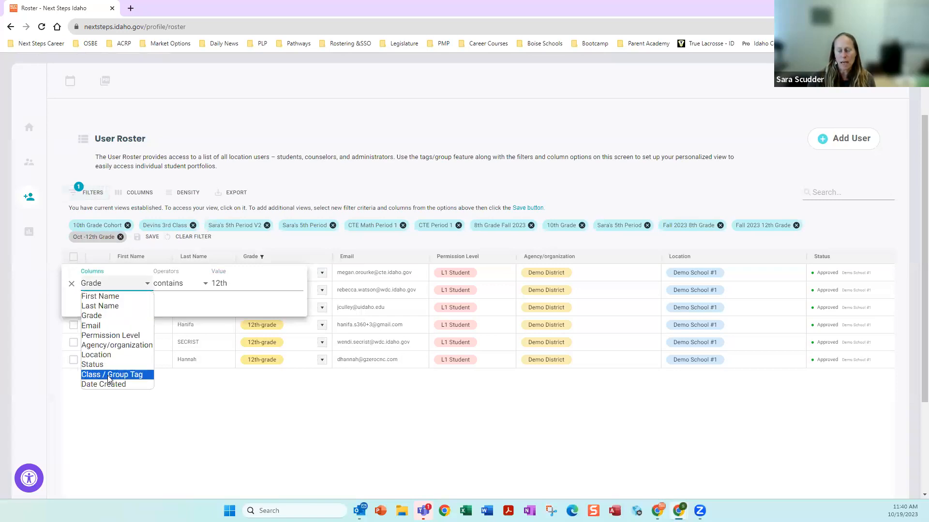
pyautogui.click(111, 390)
pyautogui.click(143, 286)
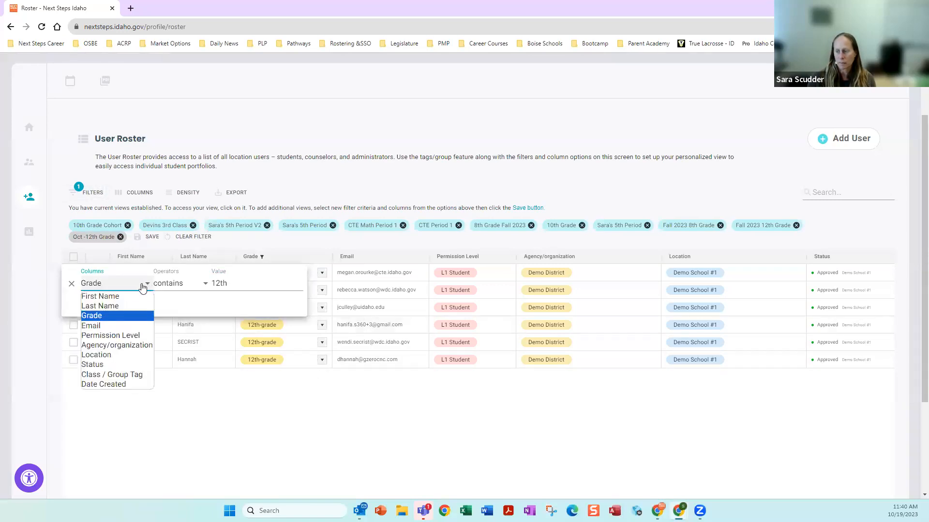
# Step: Clear the 12th-grade filter and start a new roster filter on the Class / Group Tag column
pyautogui.click(190, 238)
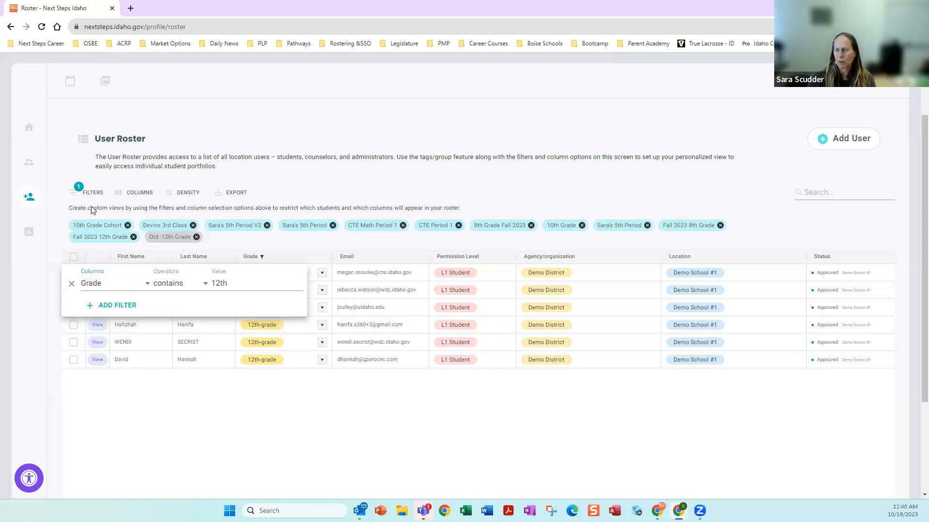
pyautogui.click(73, 194)
pyautogui.click(72, 193)
pyautogui.click(94, 290)
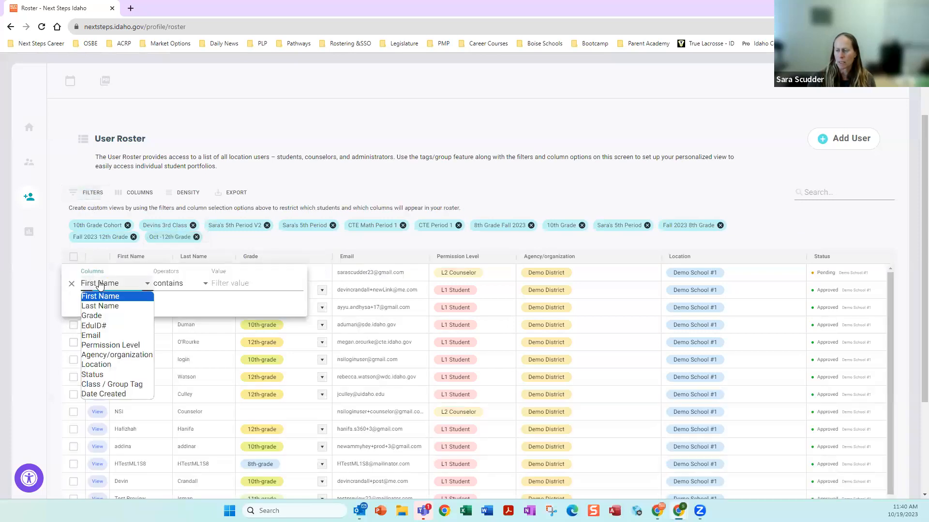
pyautogui.click(110, 391)
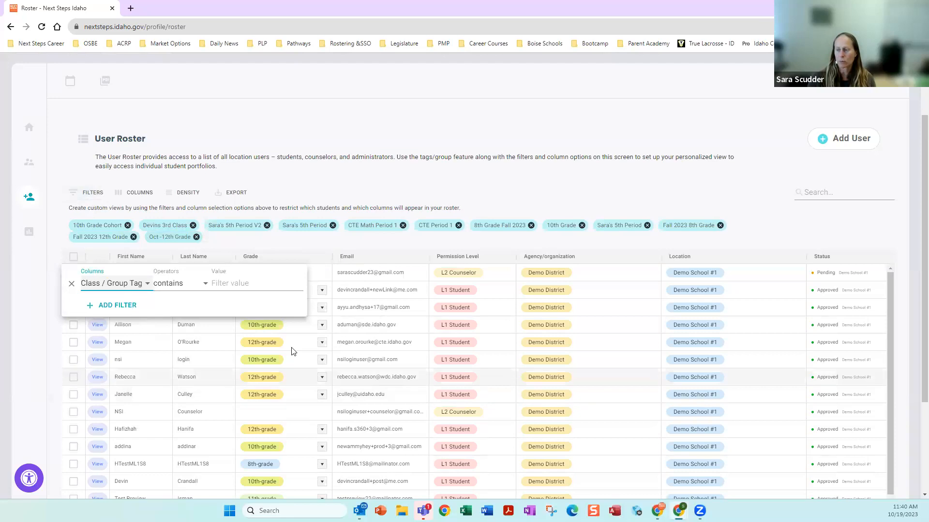
# Step: Check the tags in use in the Class / Group Tag column and set the filter value to Pre-Conference
pyautogui.scroll(-5, 824, 351)
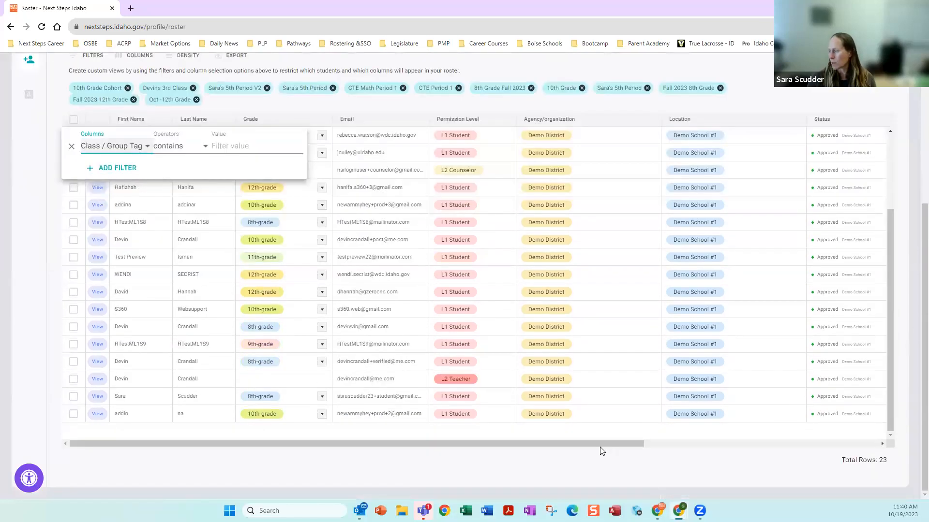
pyautogui.moveTo(602, 444); pyautogui.dragTo(709, 450)
pyautogui.moveTo(832, 459); pyautogui.dragTo(832, 459)
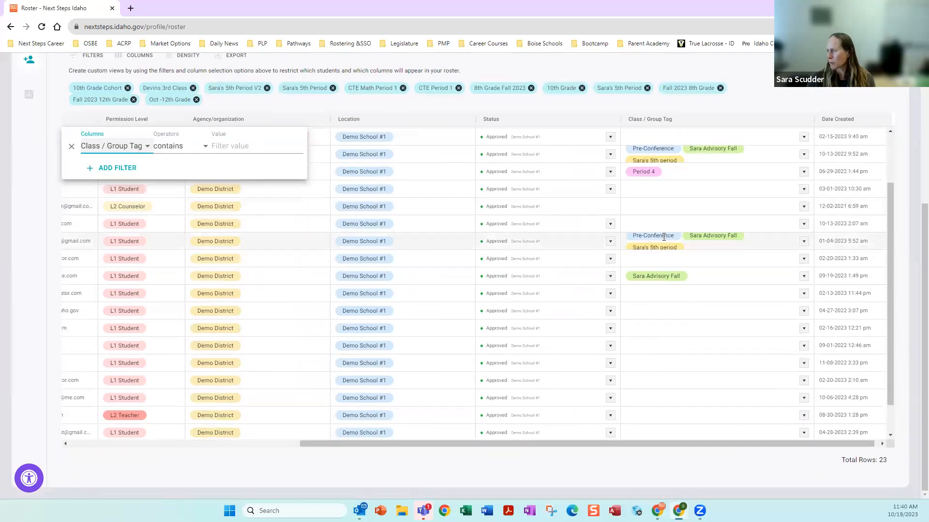
pyautogui.click(230, 146)
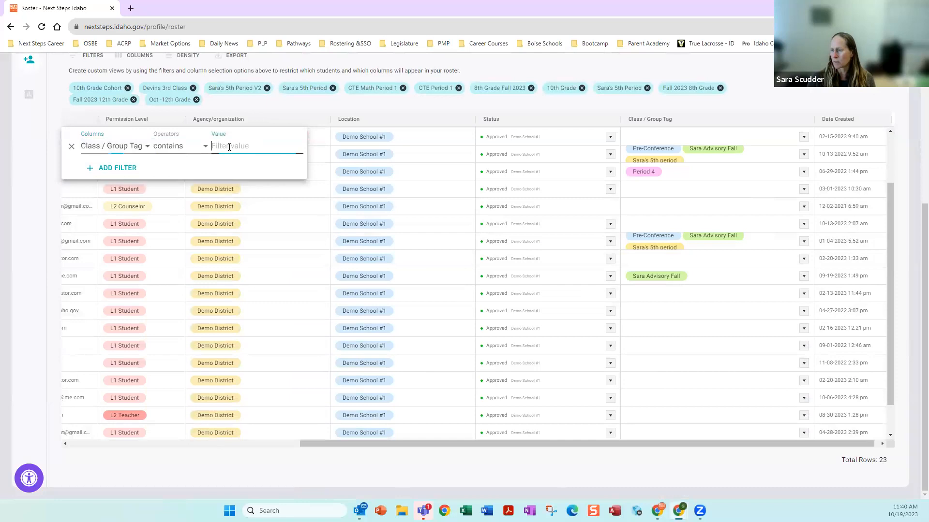
pyautogui.write('Pre-Conference')
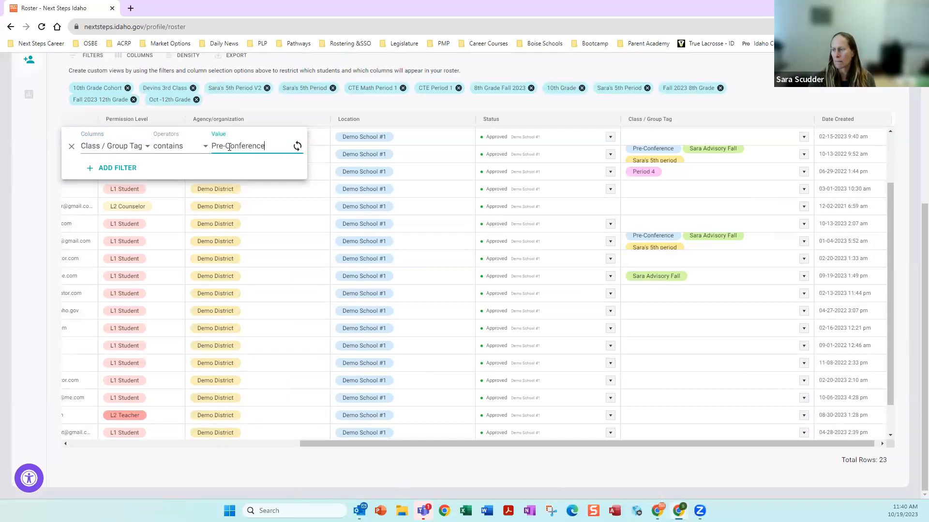
pyautogui.moveTo(517, 444); pyautogui.dragTo(446, 428)
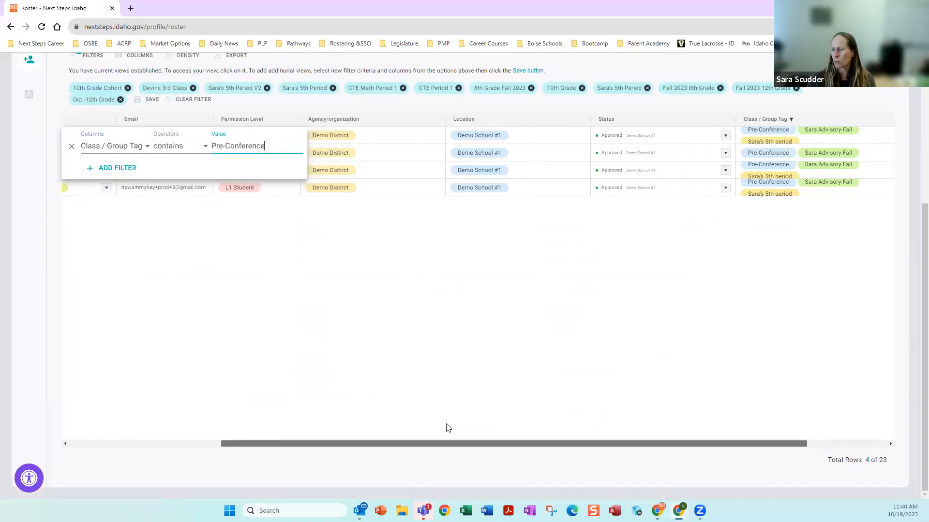
# Step: Save the tag-filtered roster as a view named Pre-Conference
pyautogui.scroll(3, 448, 389)
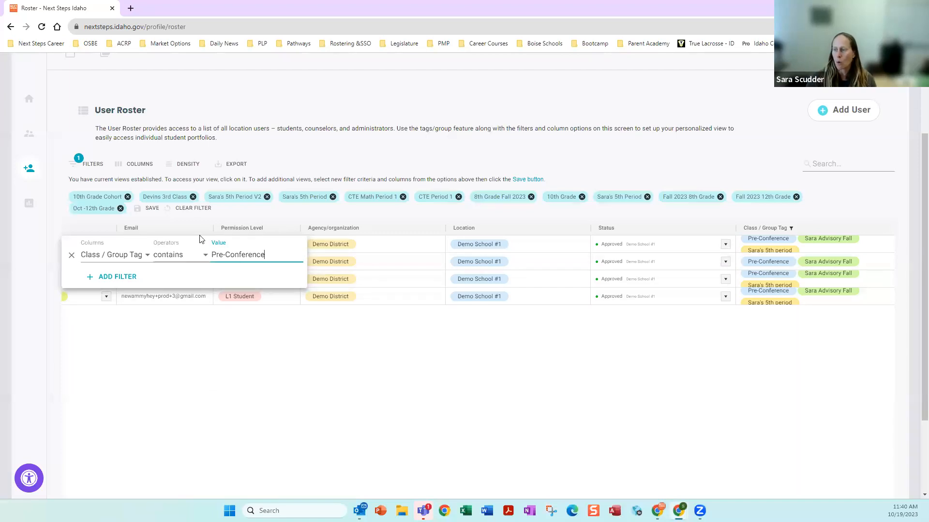
pyautogui.click(141, 212)
pyautogui.write('Pre-Conf')
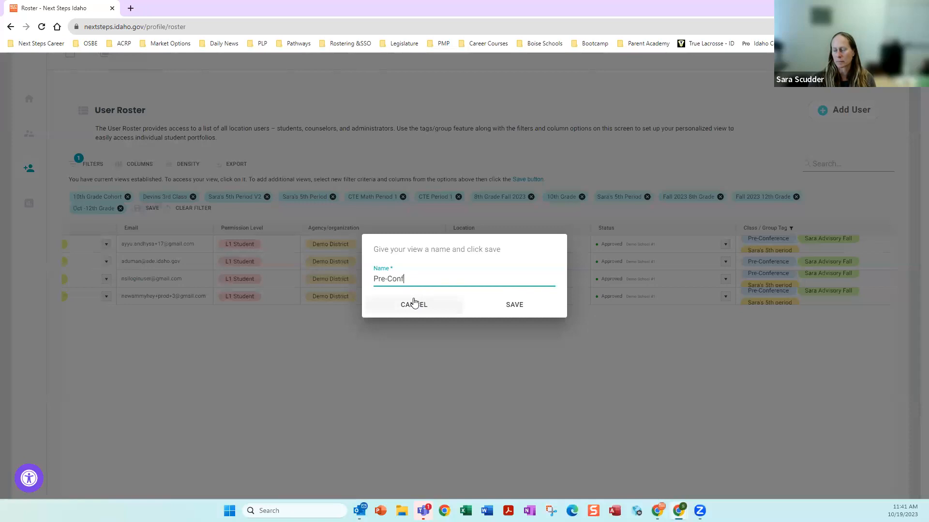
pyautogui.write('erence')
pyautogui.click(515, 306)
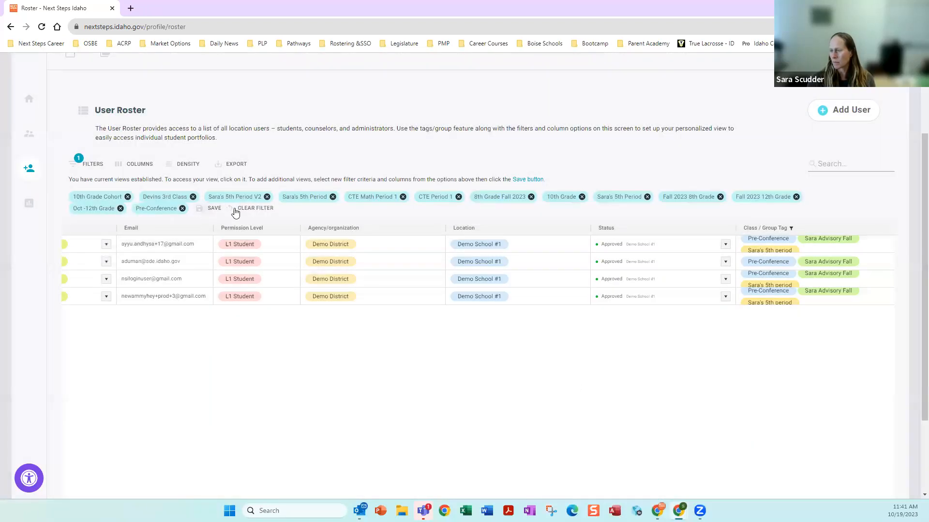
# Step: Clear the Pre-Conference filter and look over the full roster, leaving the filter settings empty
pyautogui.click(248, 209)
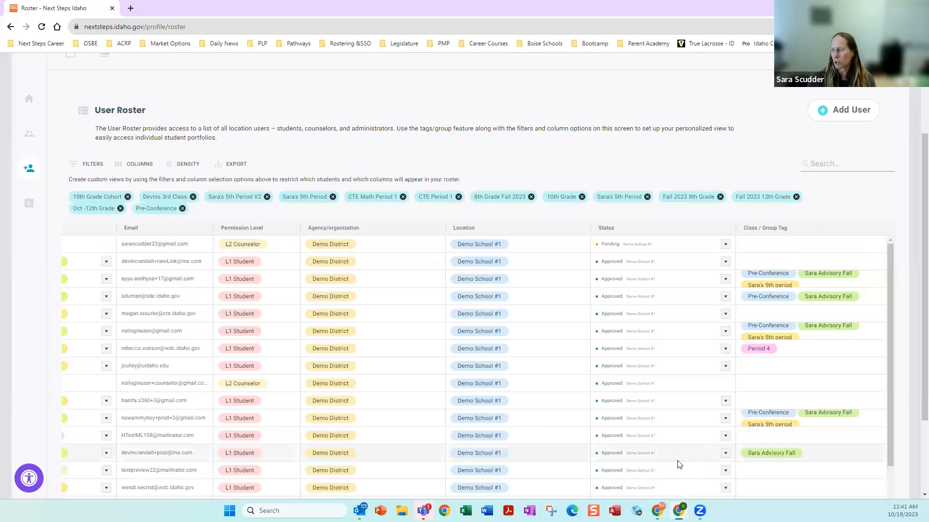
pyautogui.scroll(-5, 701, 462)
pyautogui.scroll(-3, 766, 471)
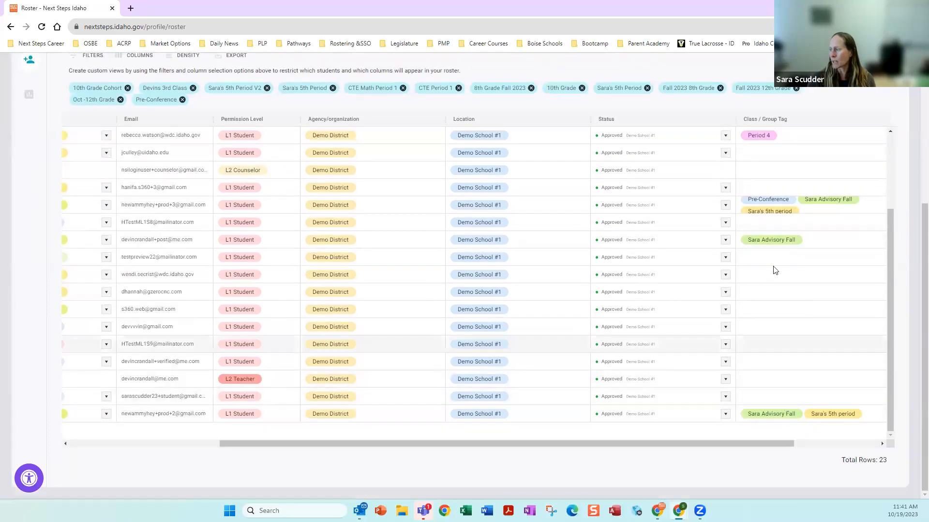
pyautogui.moveTo(739, 444); pyautogui.dragTo(189, 437)
pyautogui.scroll(3, 145, 363)
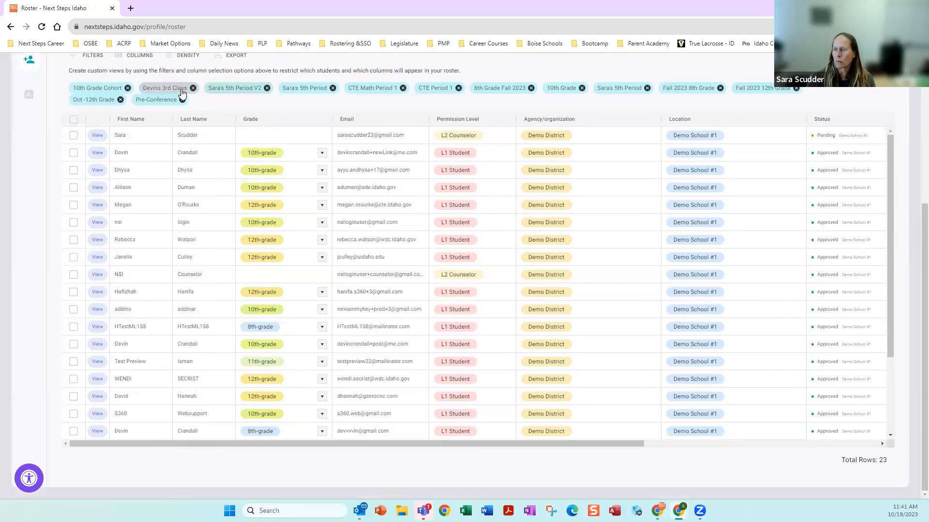
pyautogui.scroll(1, 325, 138)
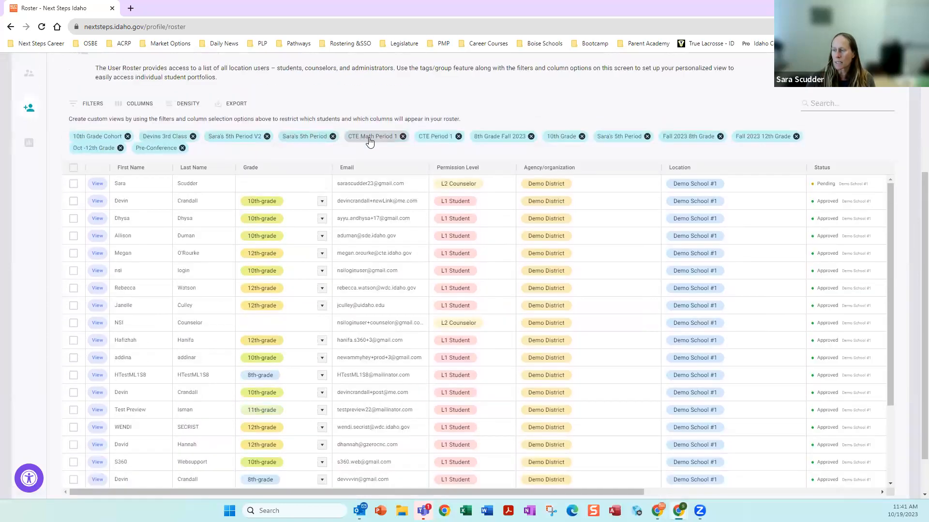
pyautogui.click(73, 105)
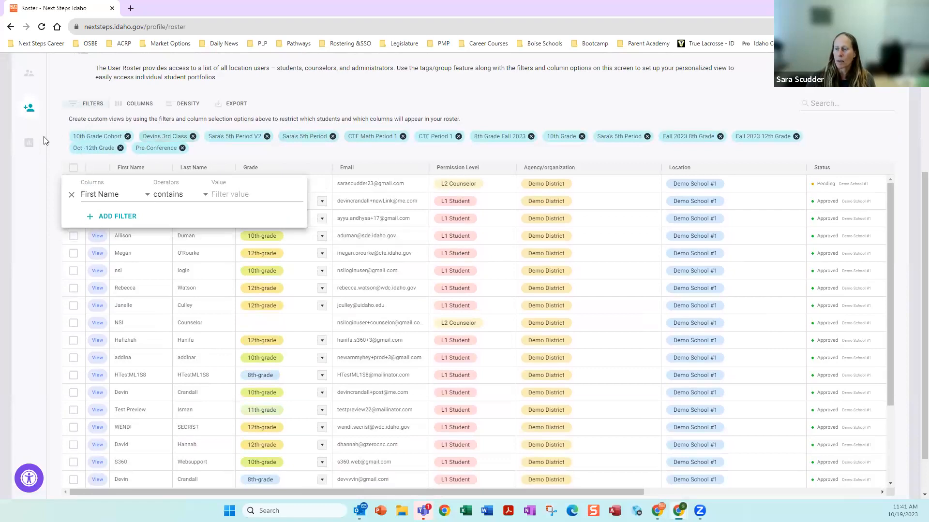
pyautogui.click(69, 173)
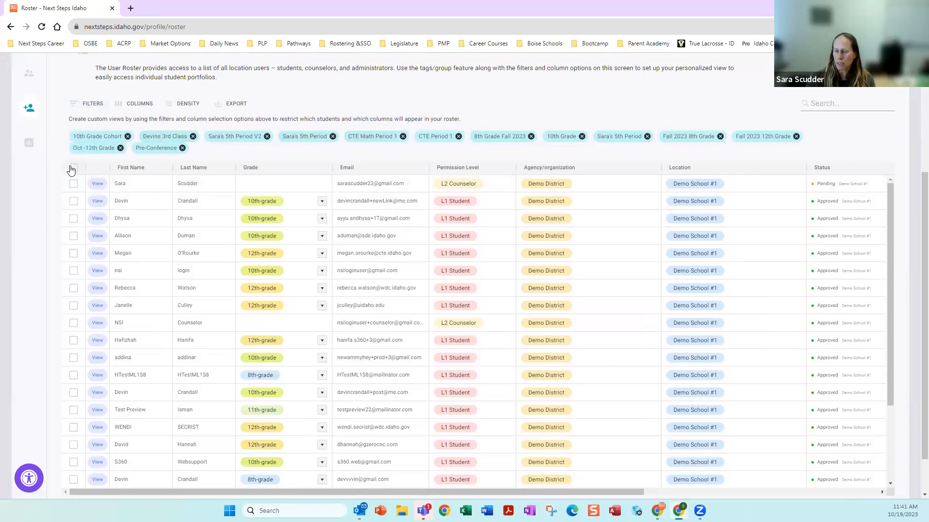
# Step: Narrow the Location, Agency/organization and Status columns to bring the Class / Group Tag column into the roster's visible width
pyautogui.scroll(2, 889, 297)
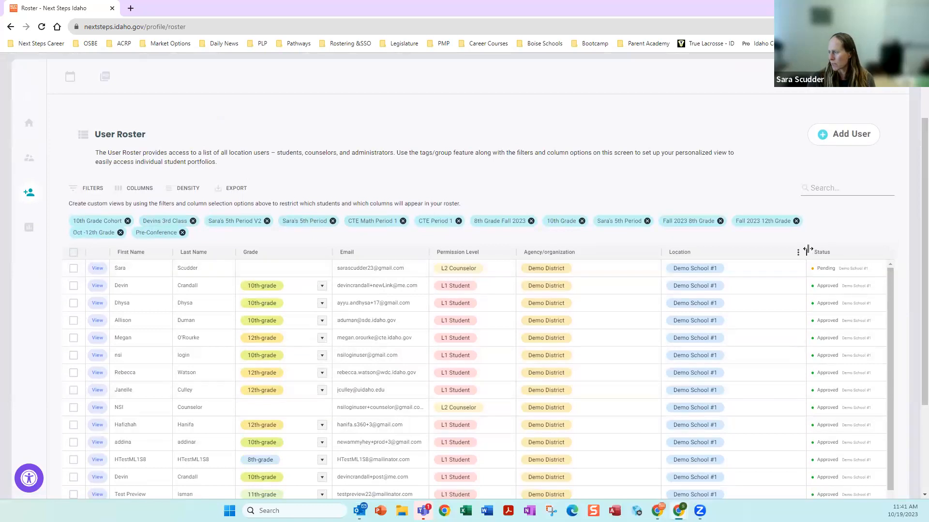
pyautogui.moveTo(805, 252); pyautogui.dragTo(742, 252)
pyautogui.moveTo(661, 252); pyautogui.dragTo(583, 252)
pyautogui.moveTo(806, 252); pyautogui.dragTo(745, 250)
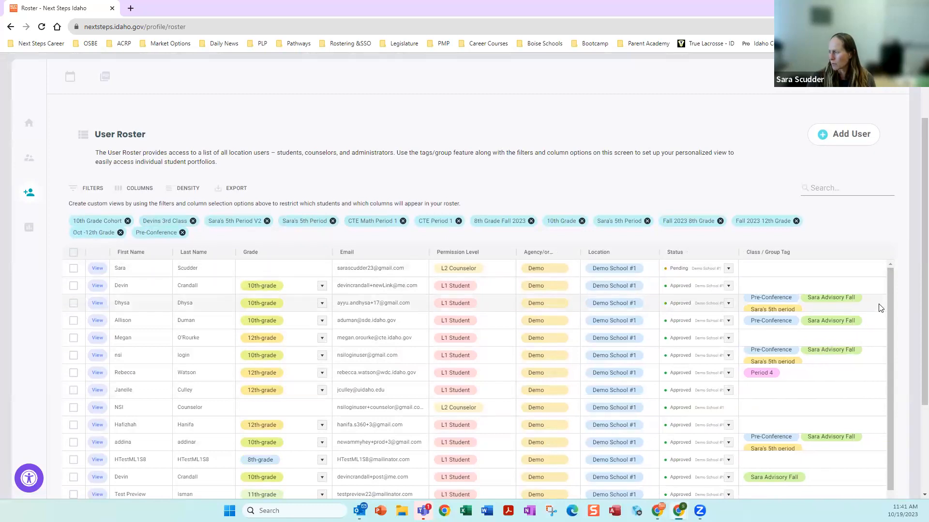
# Step: Select eight users in the roster for a bulk edit: rows 1, 2, 4, 9, 10 and 14 to 16
pyautogui.click(73, 268)
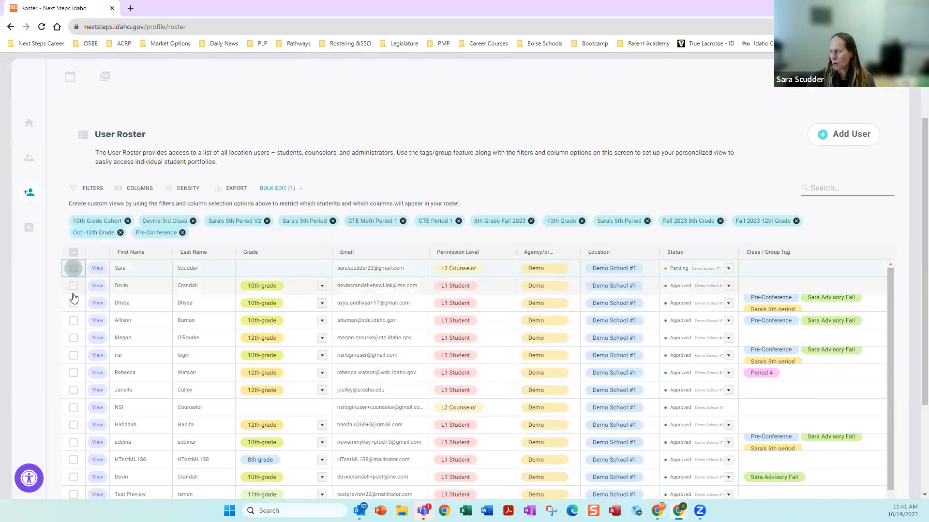
pyautogui.click(73, 322)
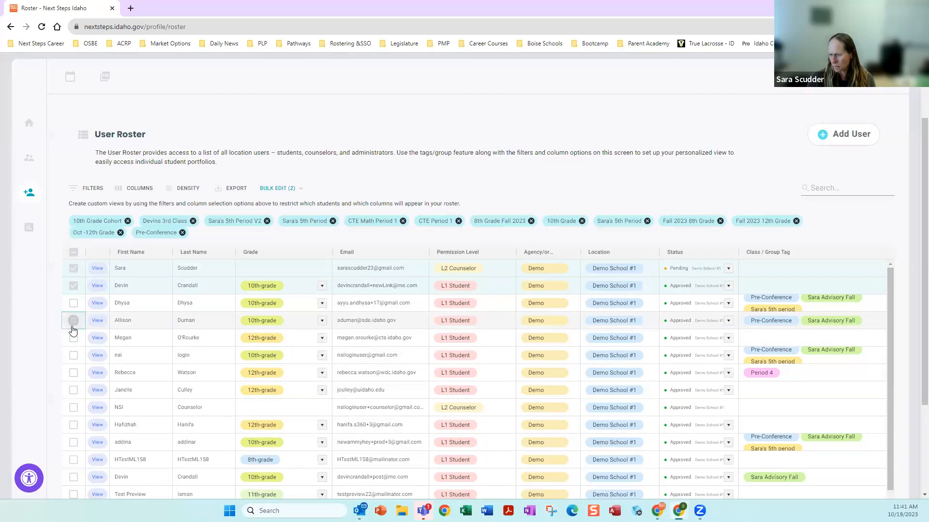
pyautogui.click(70, 407)
pyautogui.click(70, 425)
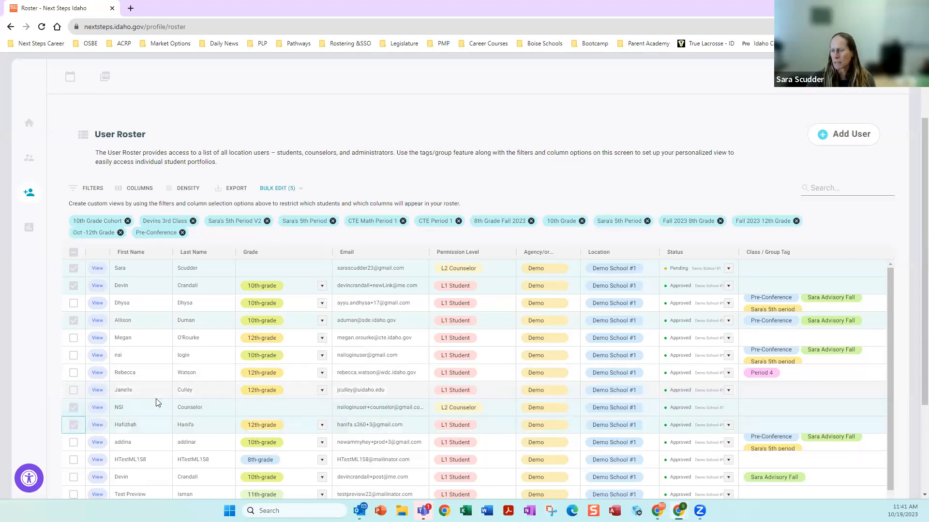
pyautogui.scroll(-1, 160, 404)
pyautogui.click(73, 458)
pyautogui.click(73, 476)
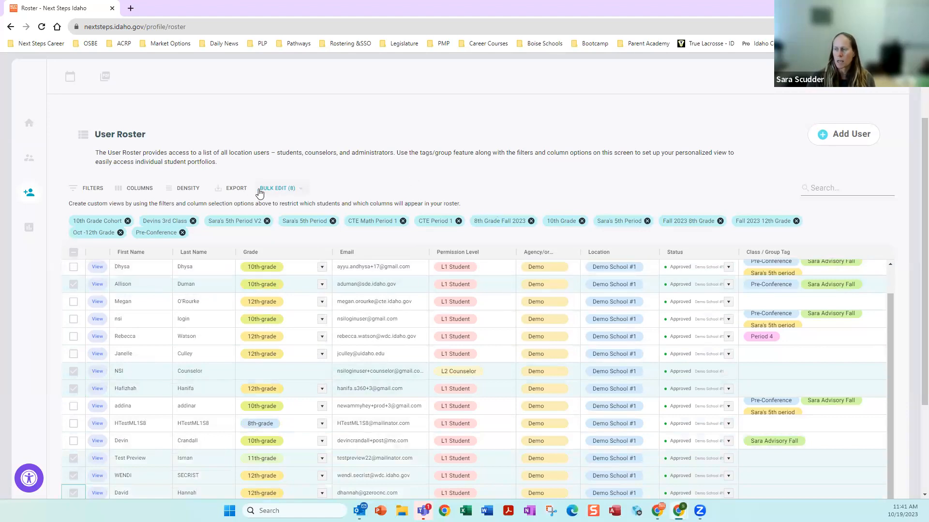
# Step: Open bulk tag editing for the eight selected users and review the existing tags available for assignment
pyautogui.click(278, 189)
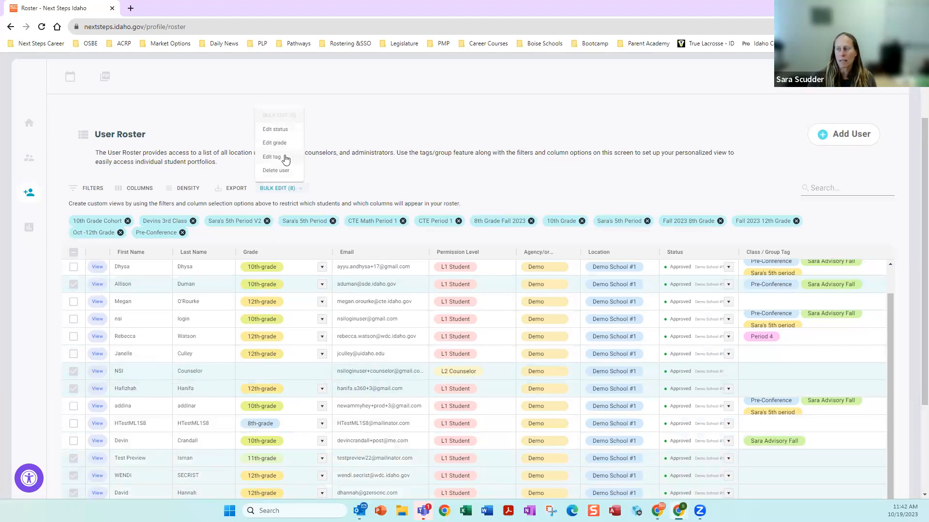
pyautogui.click(272, 159)
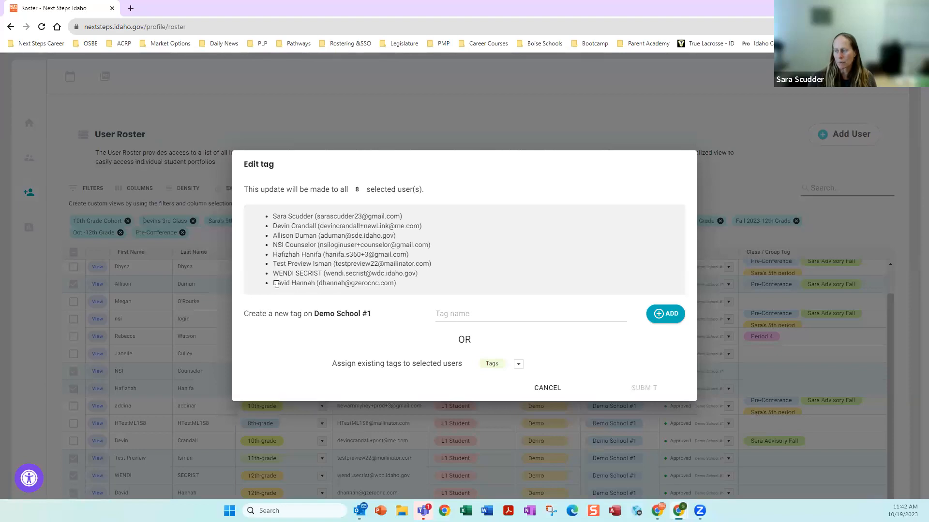
pyautogui.click(484, 314)
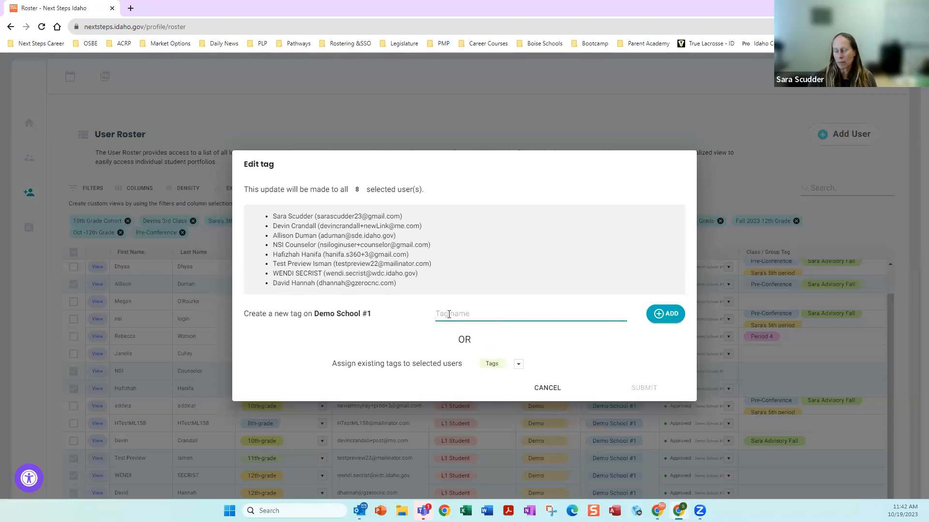
pyautogui.click(515, 367)
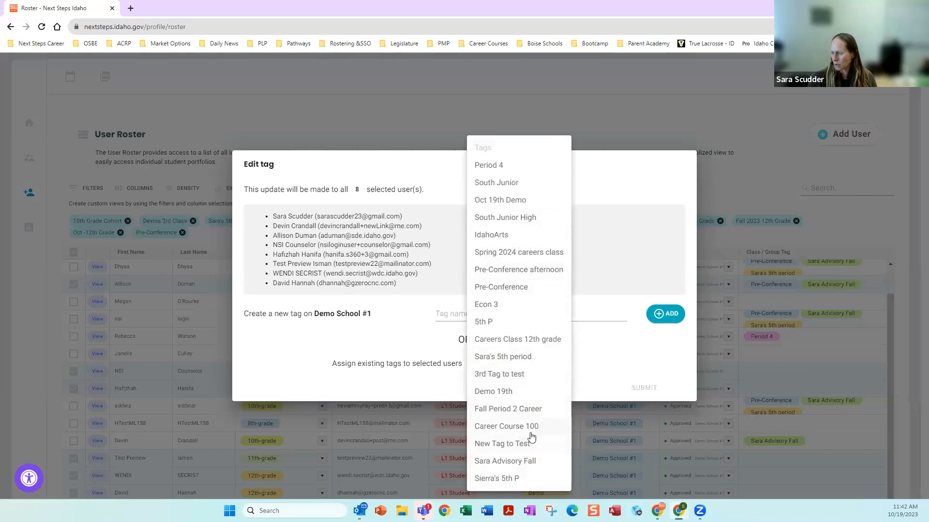
pyautogui.click(615, 376)
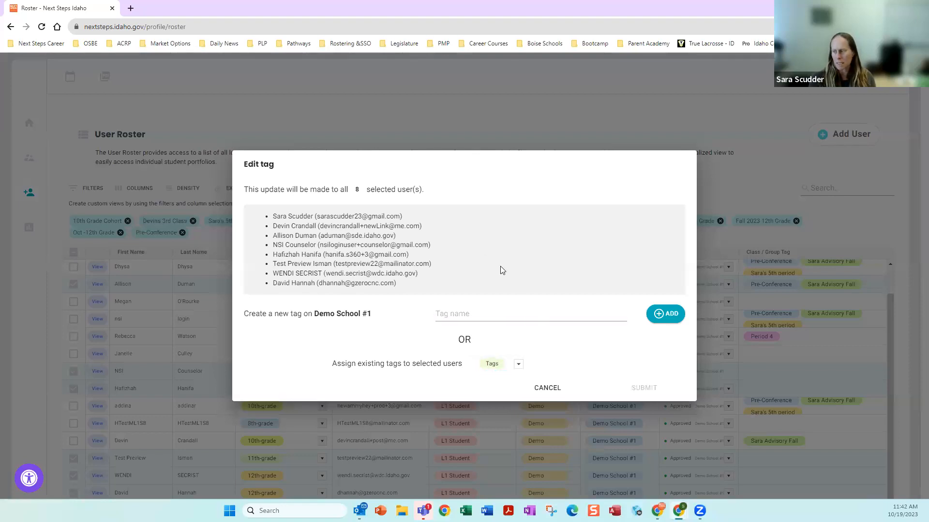
# Step: Create a new tag named CTE Math Period 1 on Demo School #1
pyautogui.click(529, 314)
pyautogui.write('CTE')
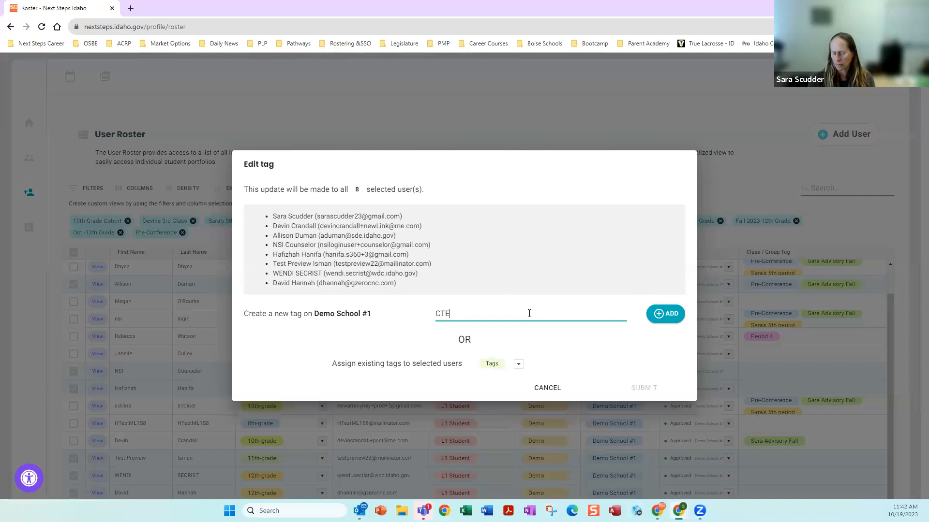
pyautogui.write(' Math Period 1')
pyautogui.click(663, 314)
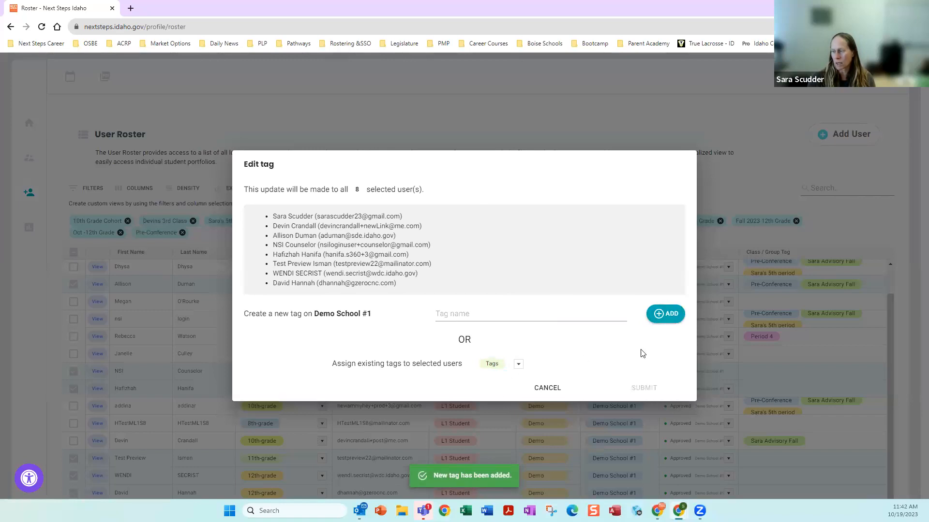
# Step: Assign the CTE Math Period 1 tag to the eight selected users and submit the update
pyautogui.click(518, 365)
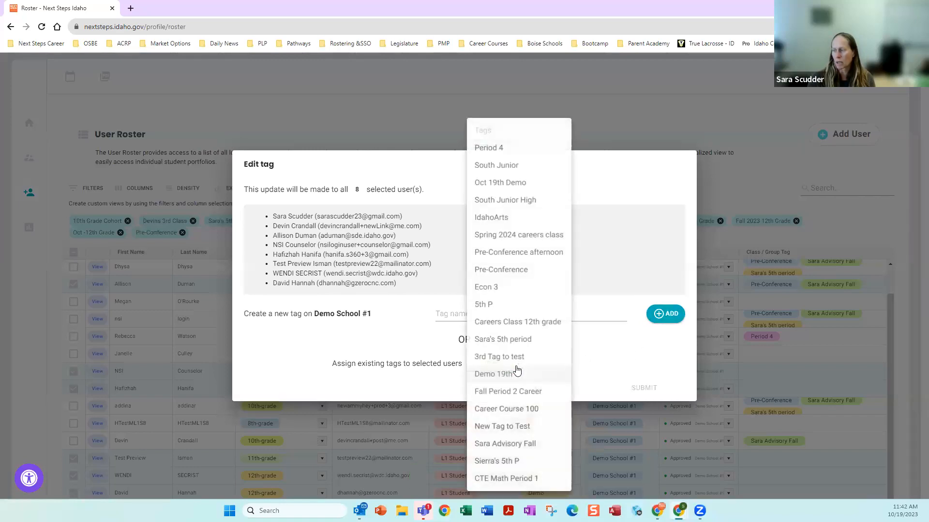
pyautogui.click(503, 478)
pyautogui.click(631, 347)
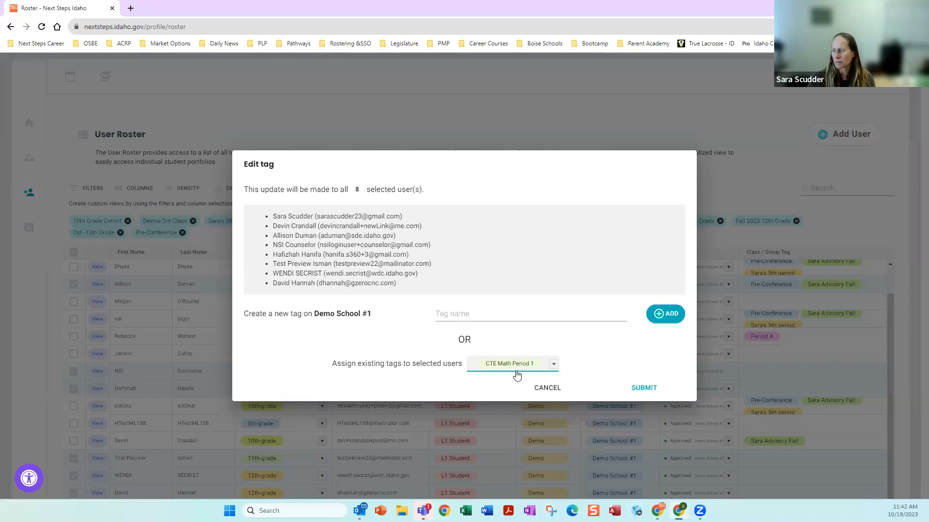
pyautogui.click(646, 388)
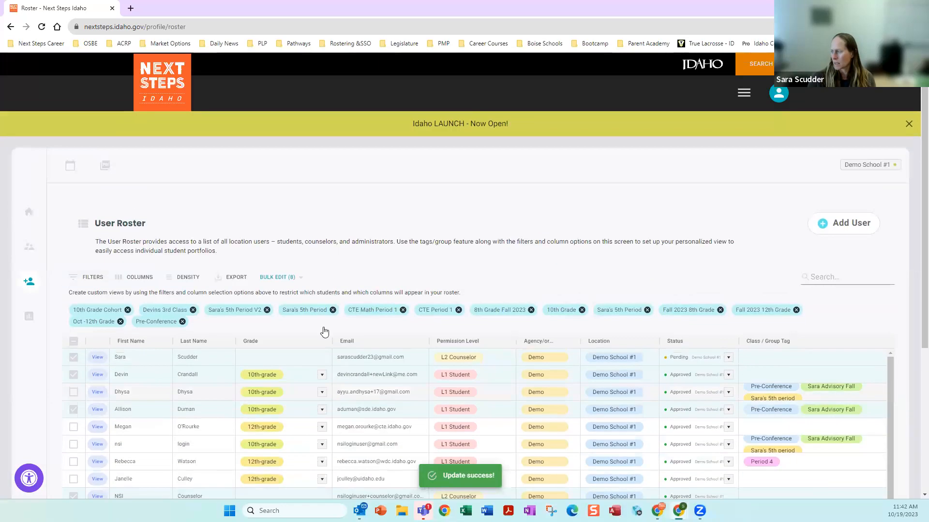
# Step: Reload the User Roster and check the Class / Group Tag column for the newly assigned tag
pyautogui.click(43, 26)
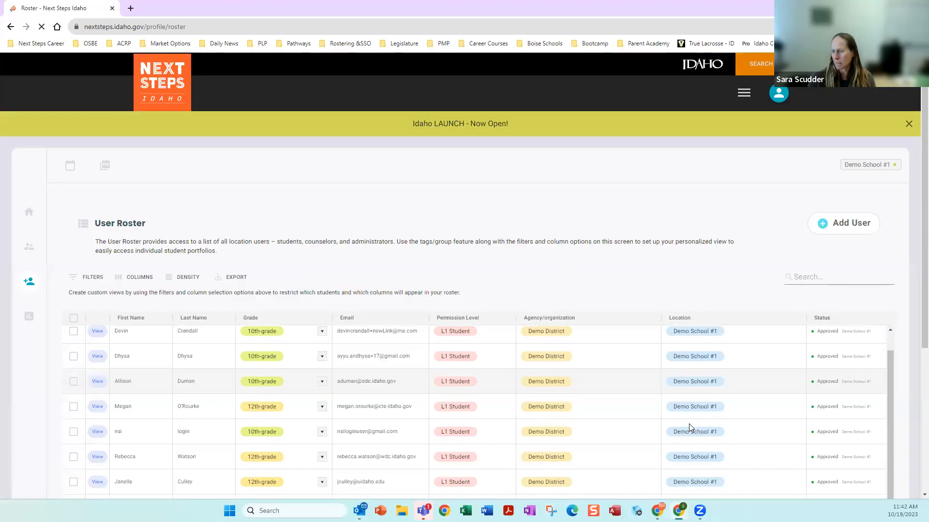
pyautogui.scroll(-2, 914, 396)
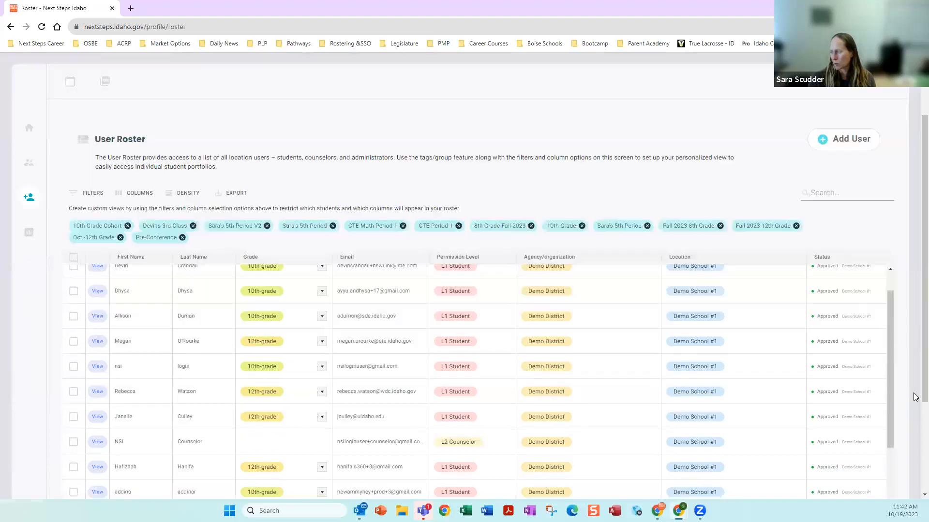
pyautogui.scroll(-3, 915, 396)
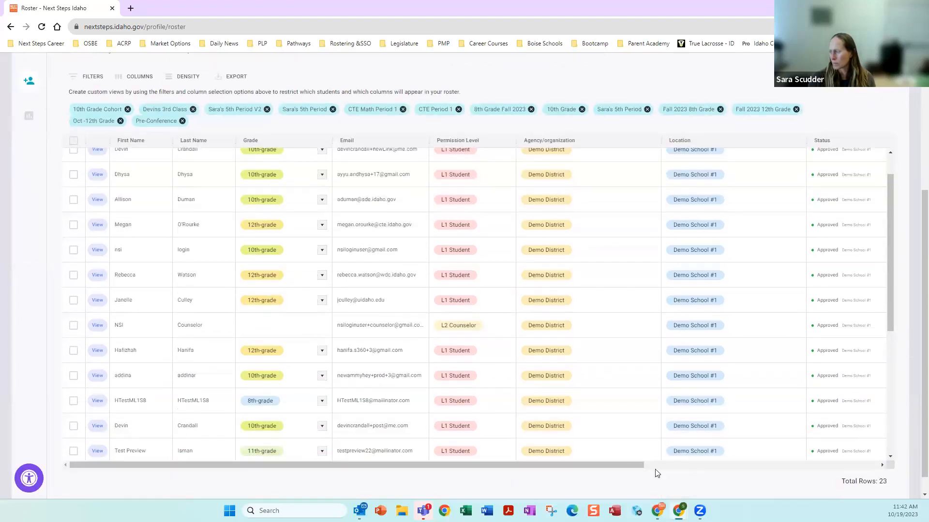
pyautogui.hscroll(5, 806, 473)
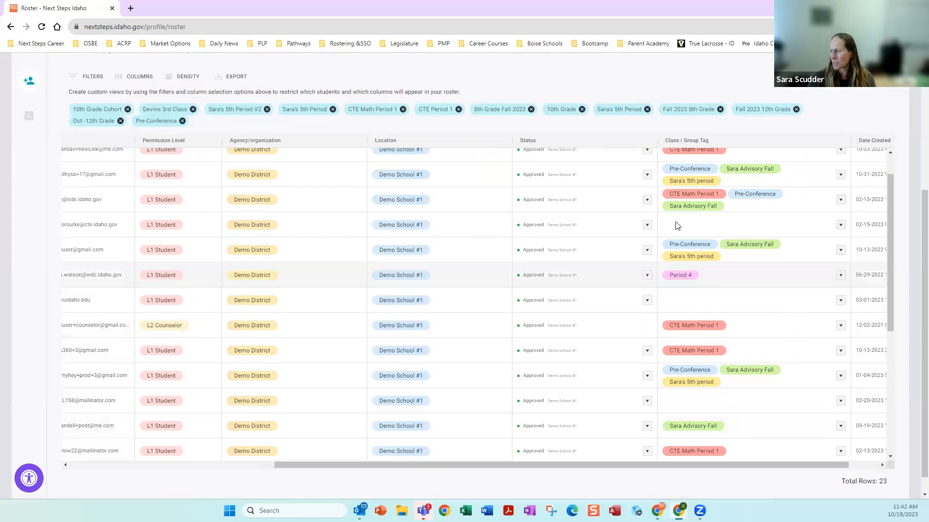
pyautogui.moveTo(683, 464); pyautogui.dragTo(137, 441)
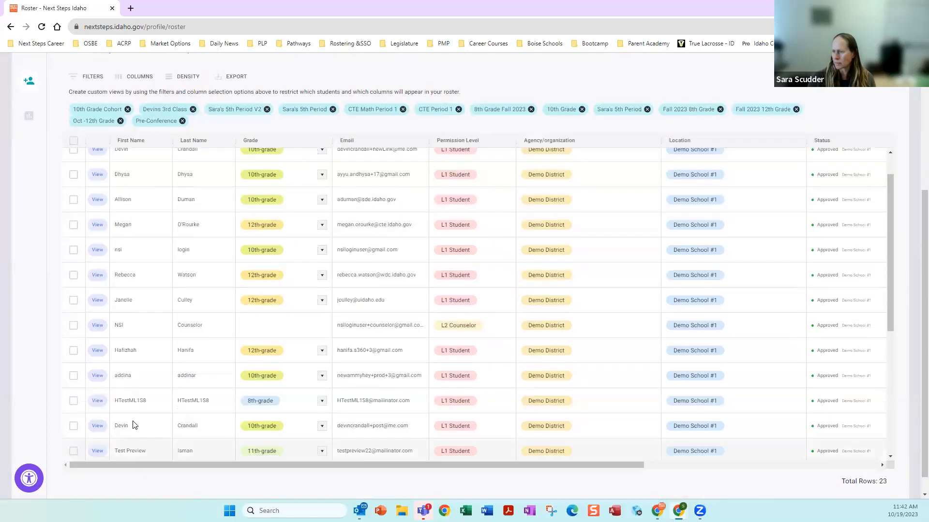
pyautogui.scroll(5, 412, 211)
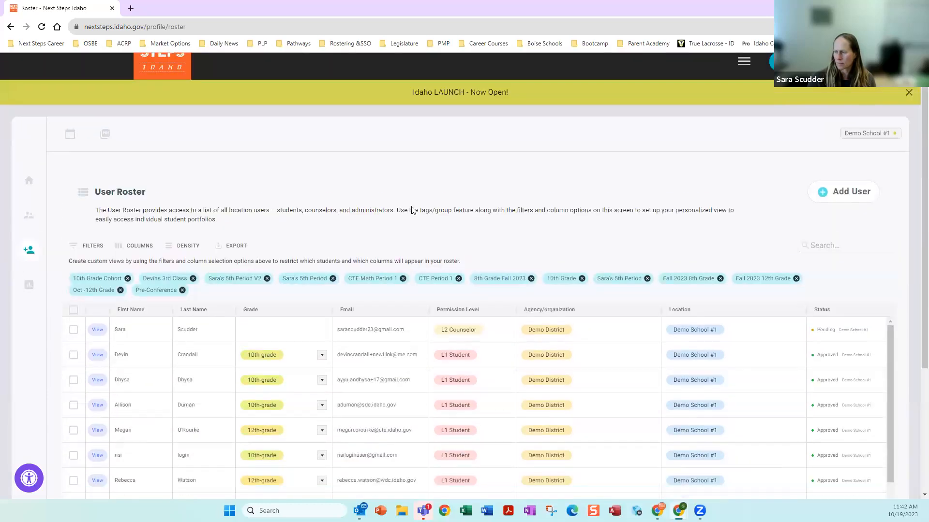
# Step: Apply the saved CTE Math Period 1 view and inspect its filter settings
pyautogui.click(361, 283)
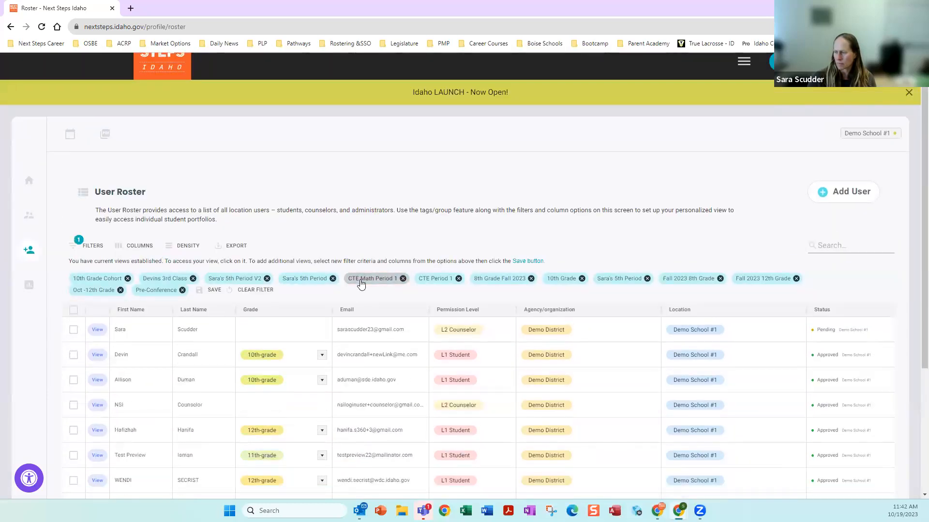
pyautogui.scroll(-2, 723, 348)
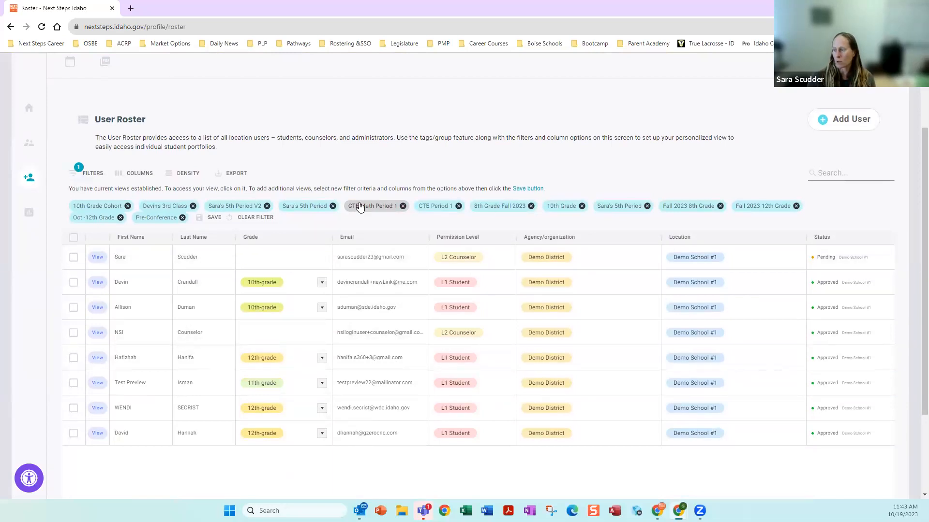
pyautogui.click(80, 175)
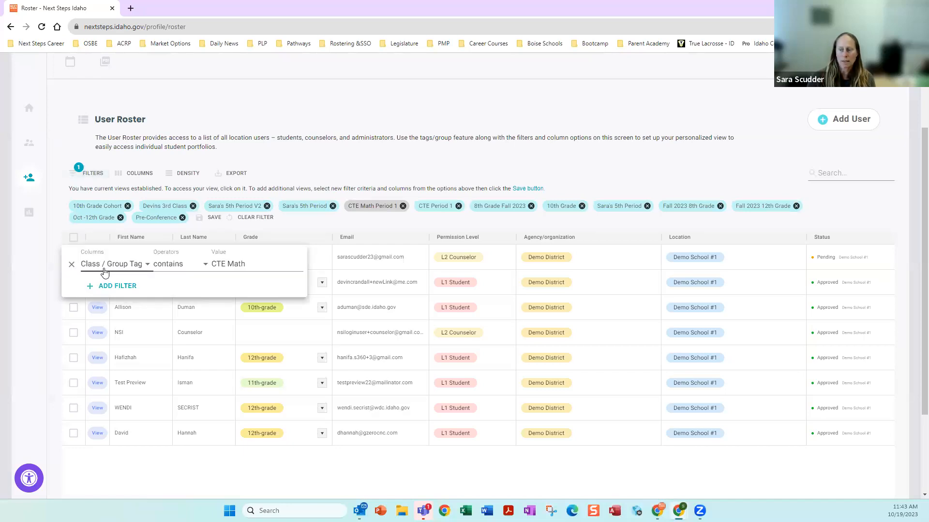
pyautogui.click(272, 470)
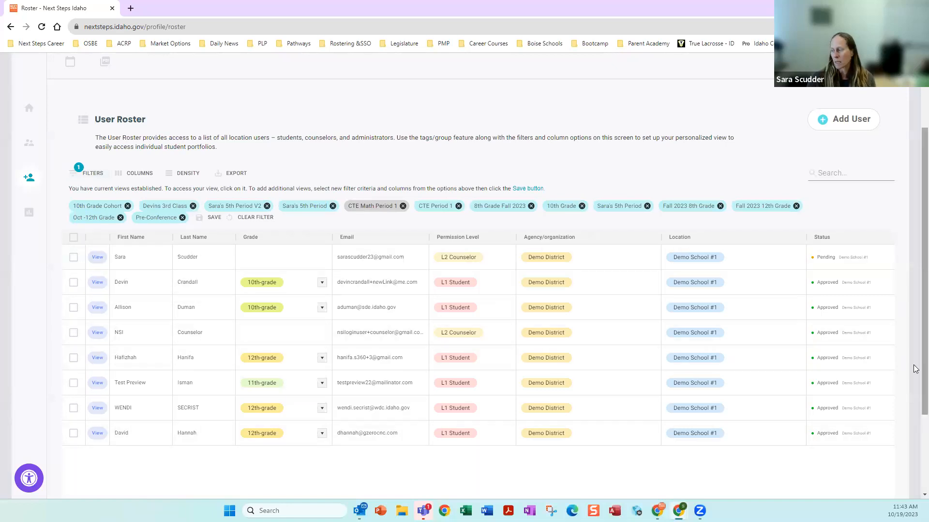
# Step: Bulk edit the pending counselor's status to Approved, and clear the roster filter
pyautogui.scroll(1, 914, 369)
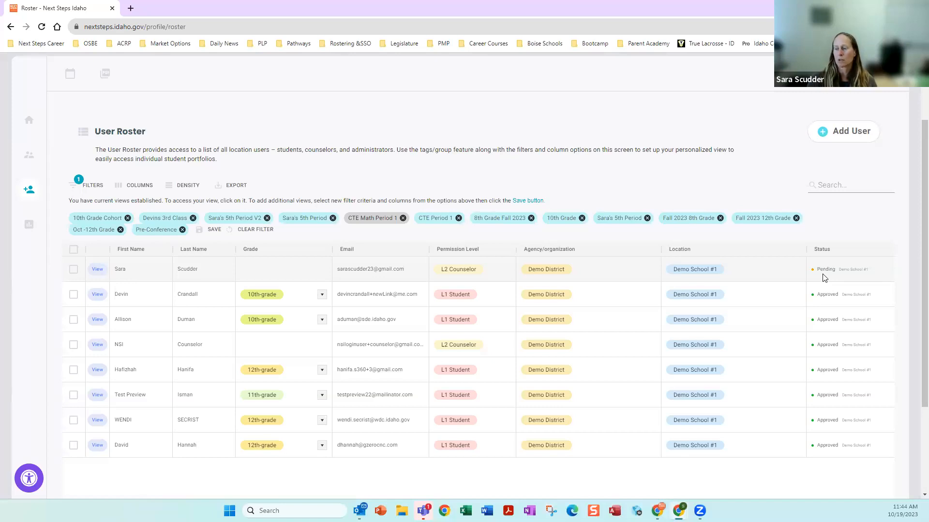
pyautogui.click(73, 270)
pyautogui.scroll(-2, 829, 439)
pyautogui.scroll(2, 351, 444)
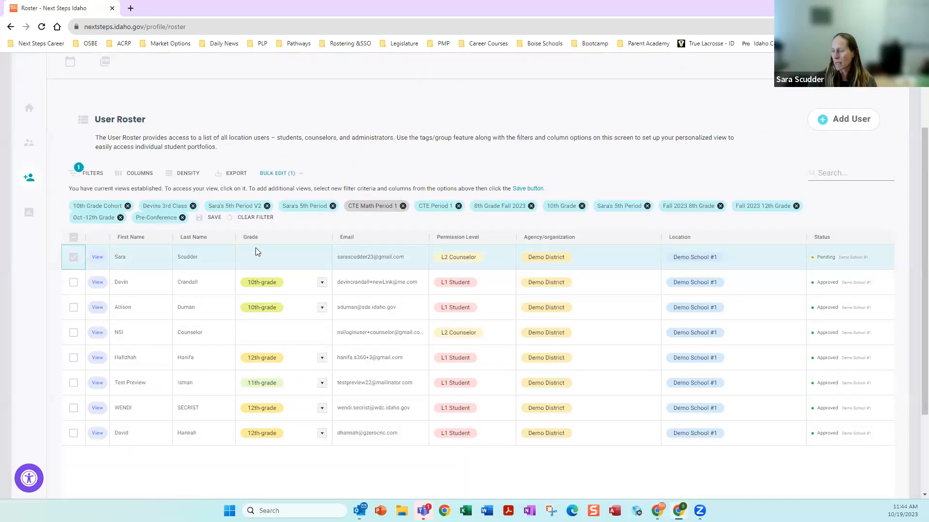
pyautogui.click(275, 173)
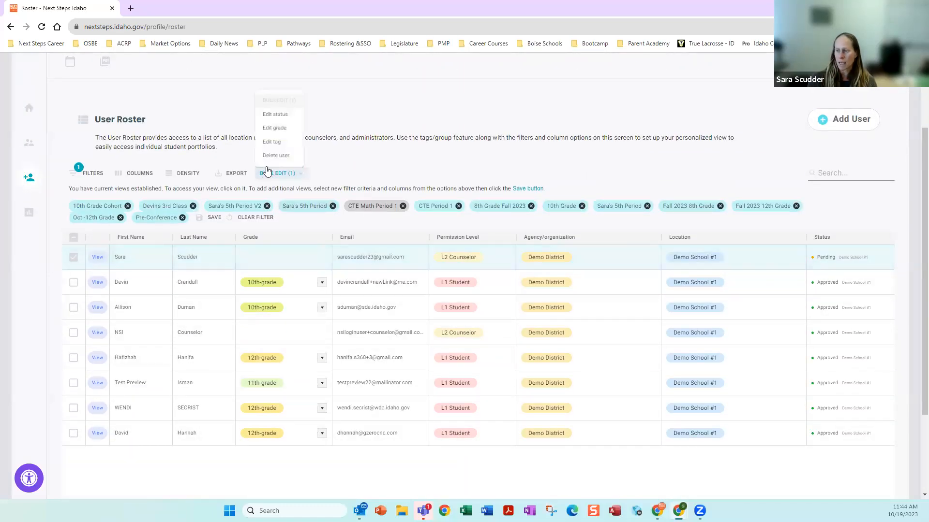
pyautogui.click(275, 114)
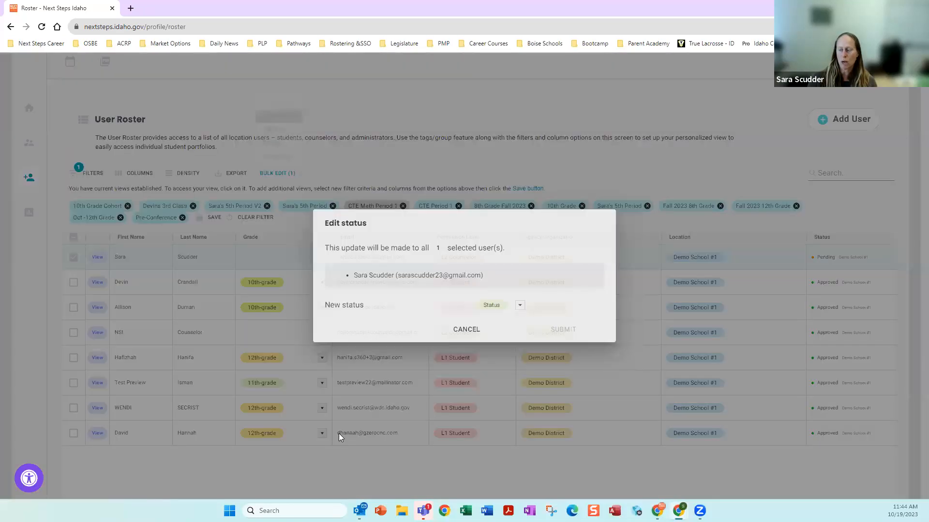
pyautogui.click(522, 307)
pyautogui.click(485, 305)
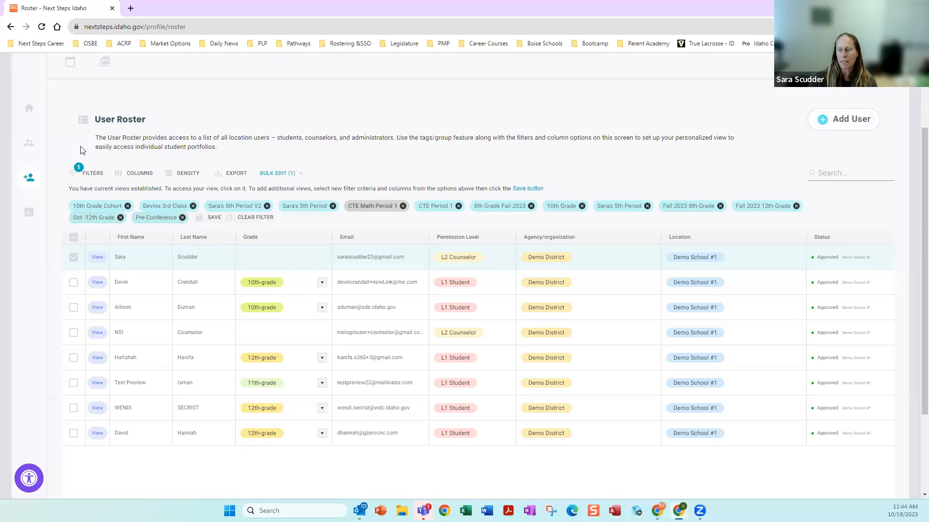
pyautogui.click(244, 219)
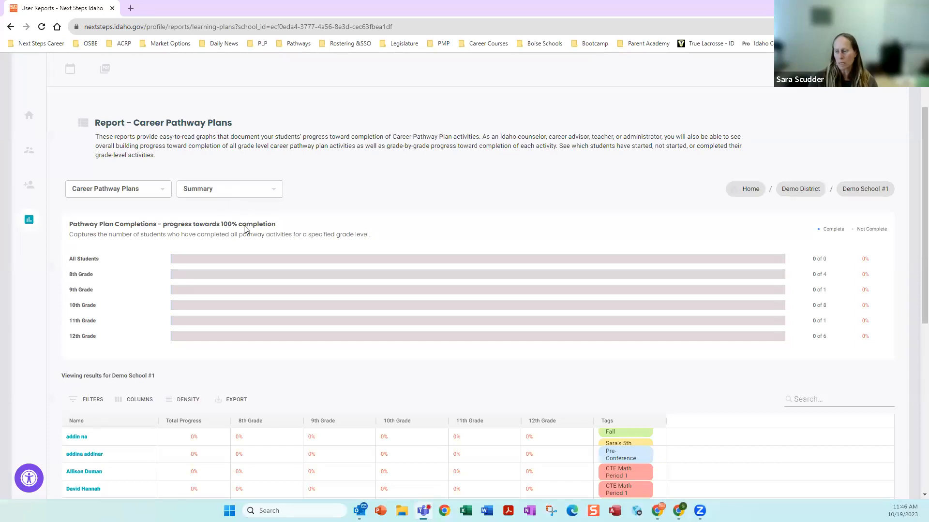
# Step: Show the 8th Grade results in the Career Pathway Plans report for Demo School #1
pyautogui.scroll(-1, 245, 230)
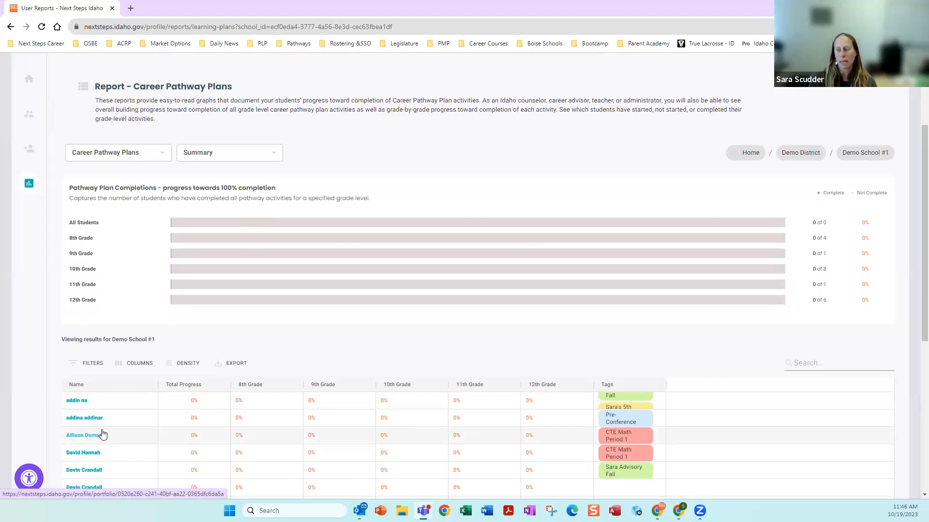
pyautogui.click(281, 154)
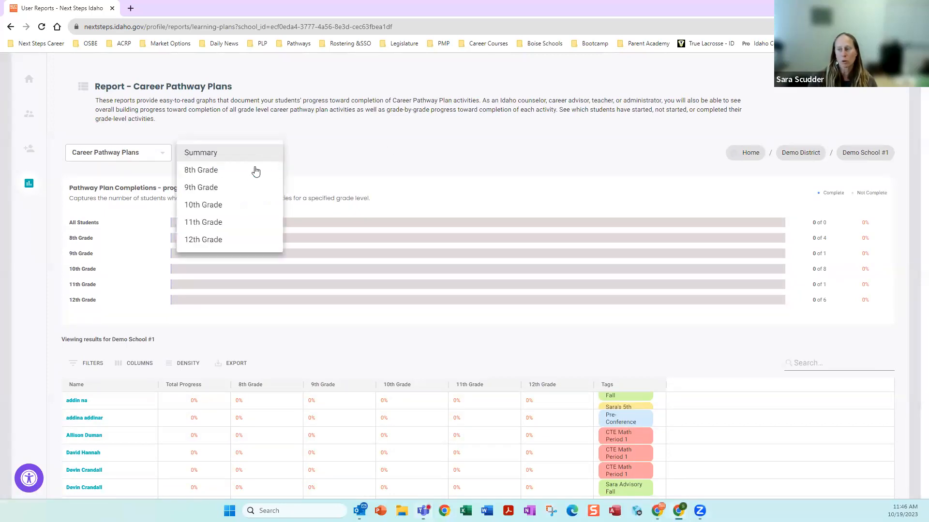
pyautogui.click(190, 172)
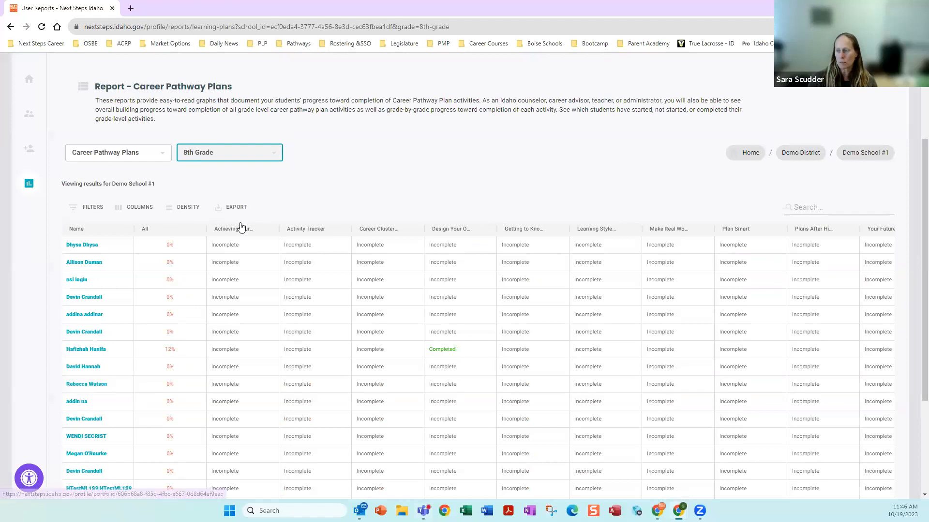
# Step: Widen the AchievingYourGoals and Activity Tracker columns in the 8th Grade report
pyautogui.moveTo(278, 228)
pyautogui.mouseDown()
pyautogui.moveTo(352, 234)
pyautogui.moveTo(293, 230)
pyautogui.mouseUp()
pyautogui.moveTo(367, 230)
pyautogui.mouseDown()
pyautogui.moveTo(425, 234)
pyautogui.moveTo(366, 229)
pyautogui.mouseUp()
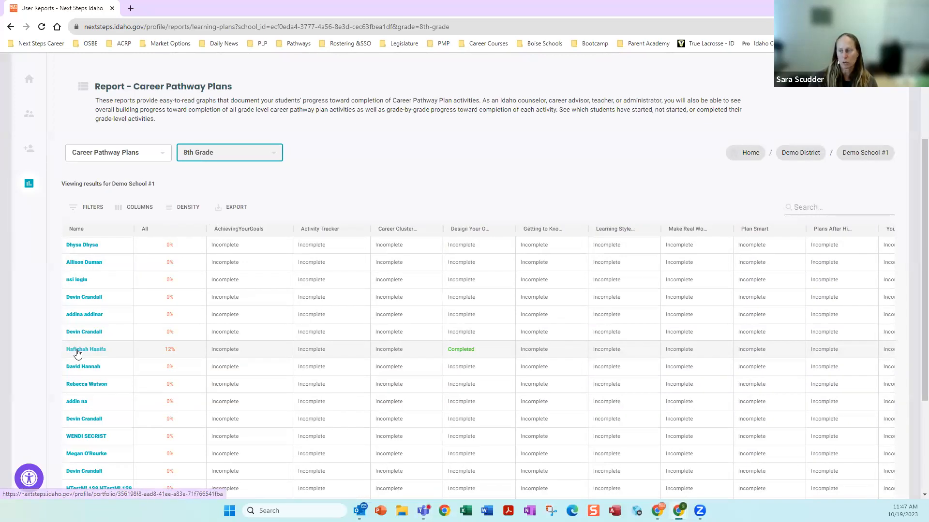
pyautogui.scroll(1, 342, 284)
pyautogui.scroll(1, 342, 284)
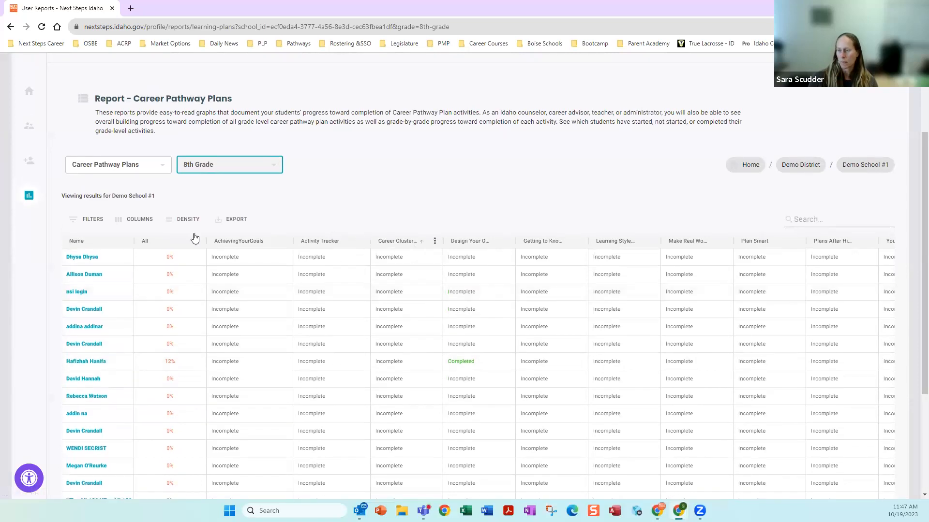
pyautogui.click(272, 164)
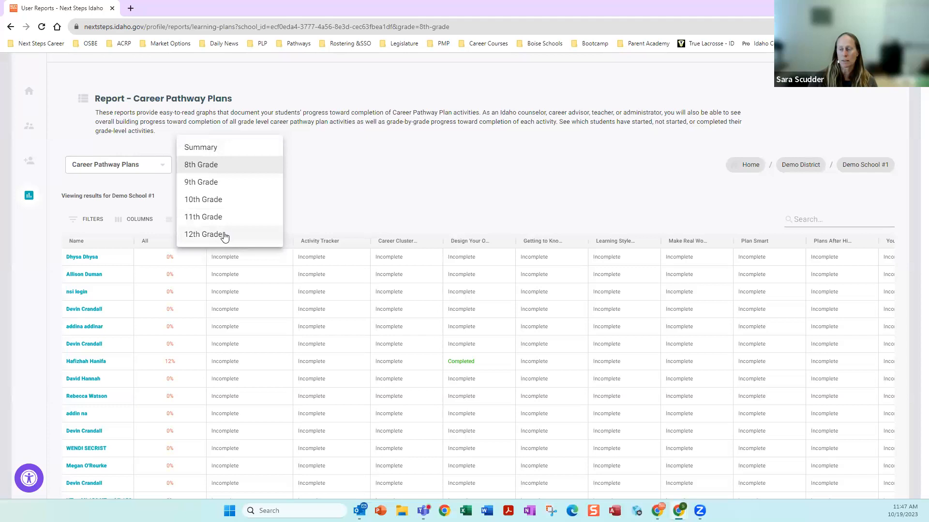
pyautogui.click(456, 190)
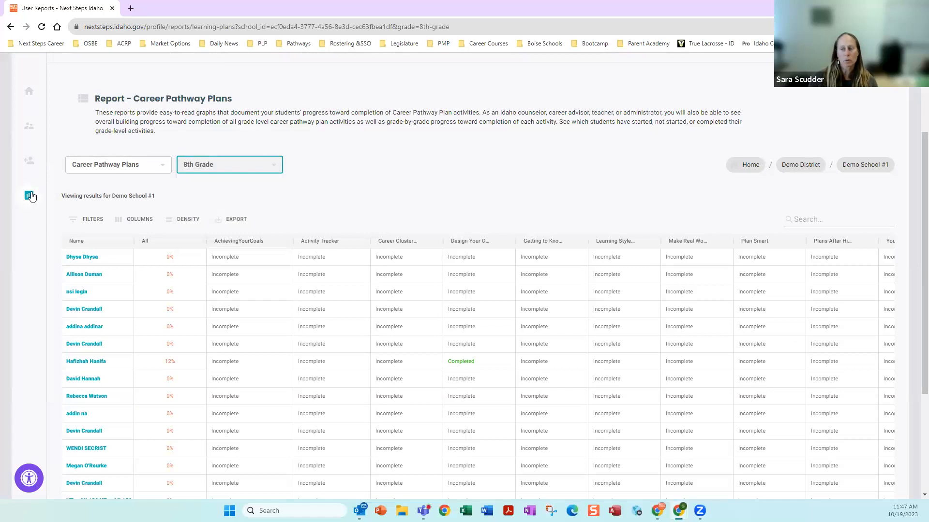
# Step: Apply the saved Pre-Conference view to the User Roster and open the first listed student's portfolio
pyautogui.click(30, 165)
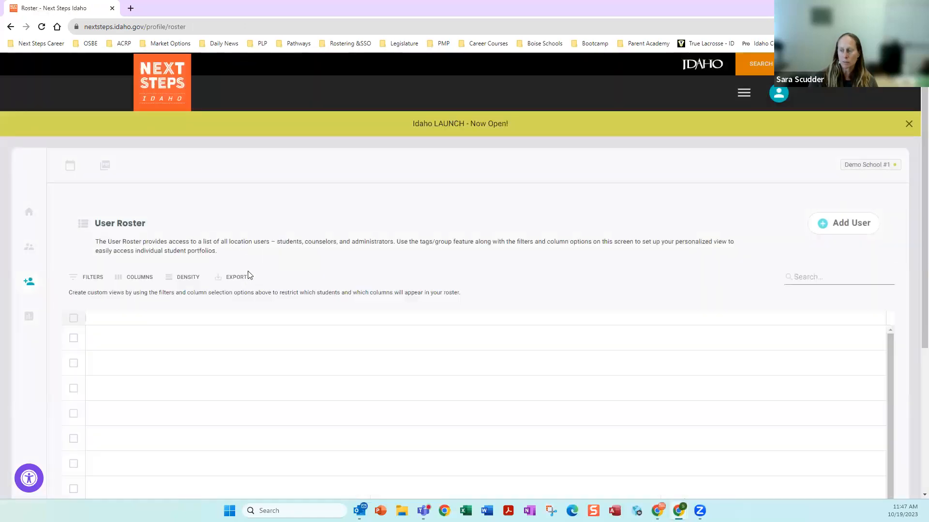
pyautogui.click(155, 322)
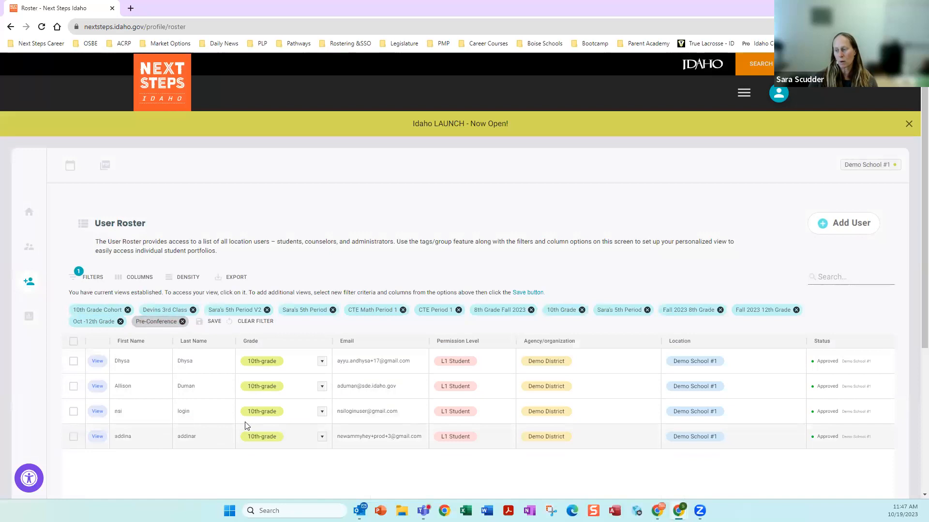
pyautogui.click(97, 361)
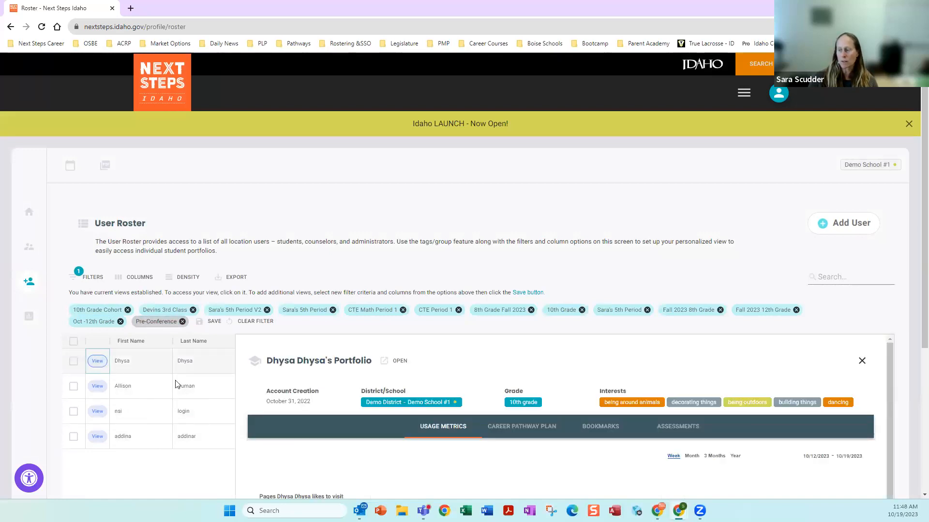
# Step: Show the student's Career Pathway Plan progress and expand the 8th Grade Form into its individual activities
pyautogui.scroll(-3, 478, 376)
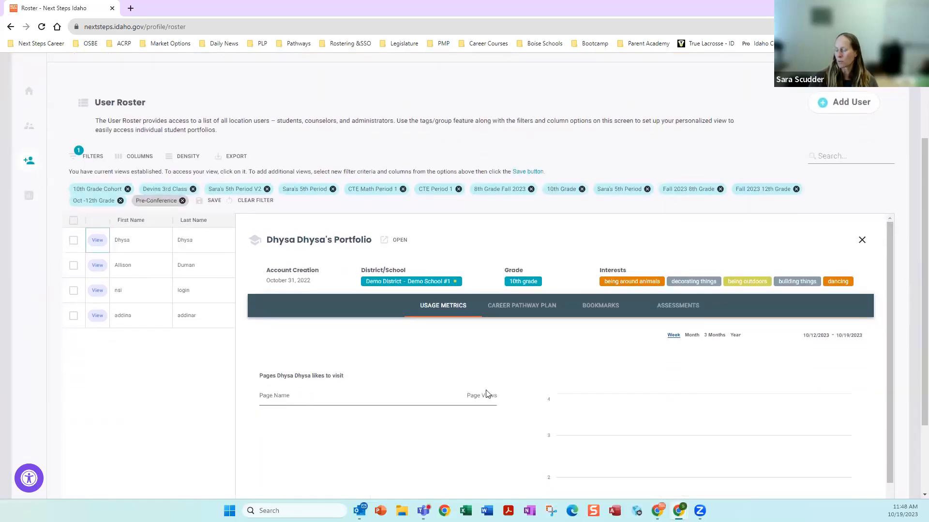
pyautogui.scroll(-1, 489, 387)
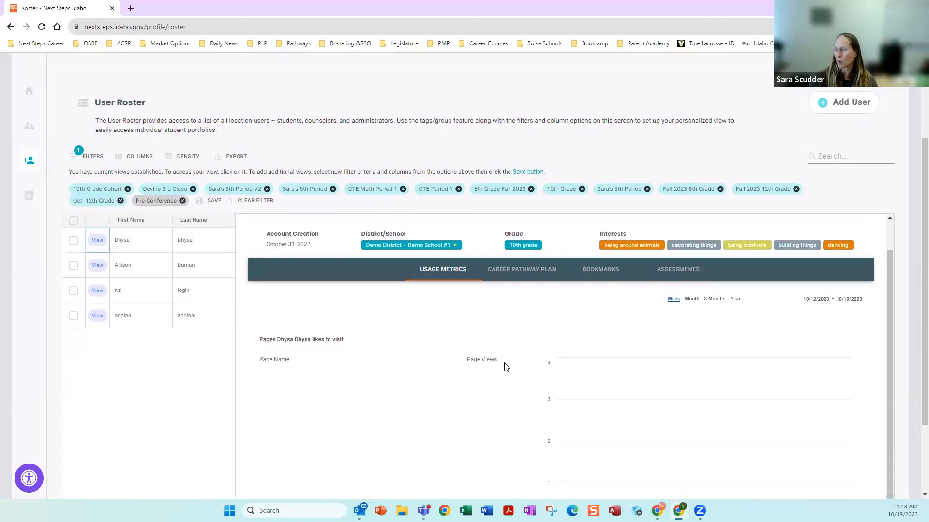
pyautogui.click(526, 276)
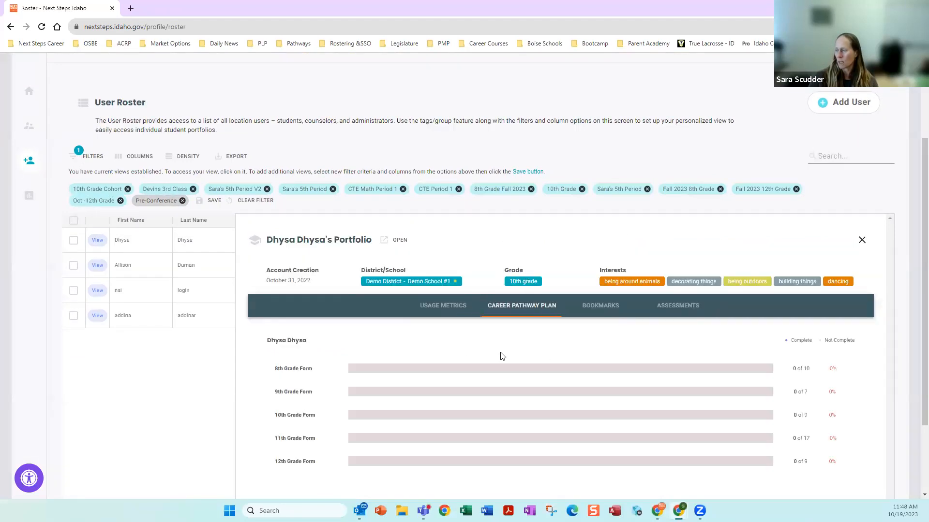
pyautogui.click(576, 370)
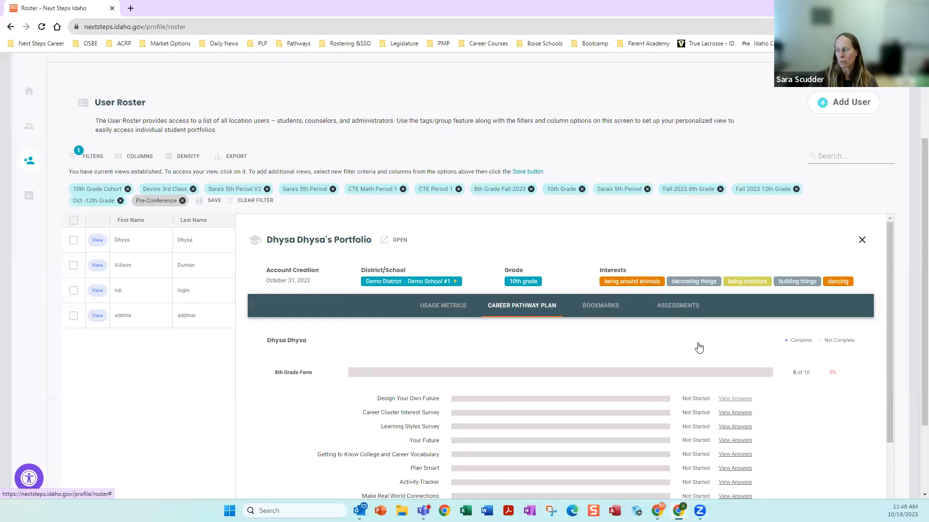
# Step: View the student's bookmarks and look through the assessment results list in the portfolio
pyautogui.click(599, 314)
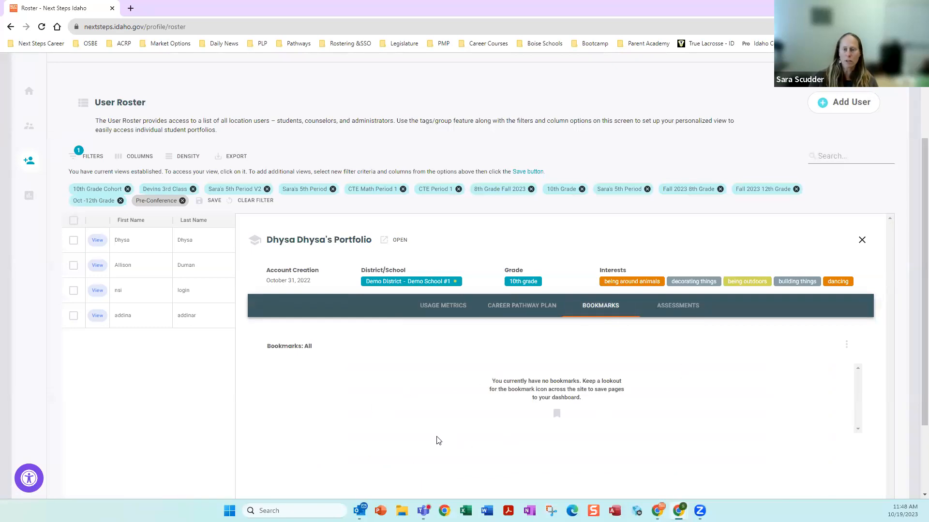
pyautogui.click(677, 310)
pyautogui.scroll(-4, 359, 464)
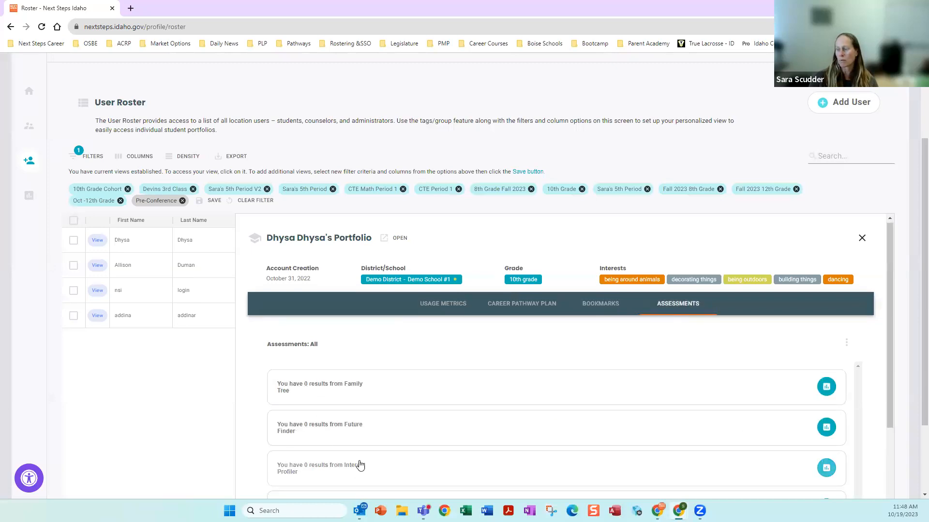
pyautogui.scroll(2, 339, 440)
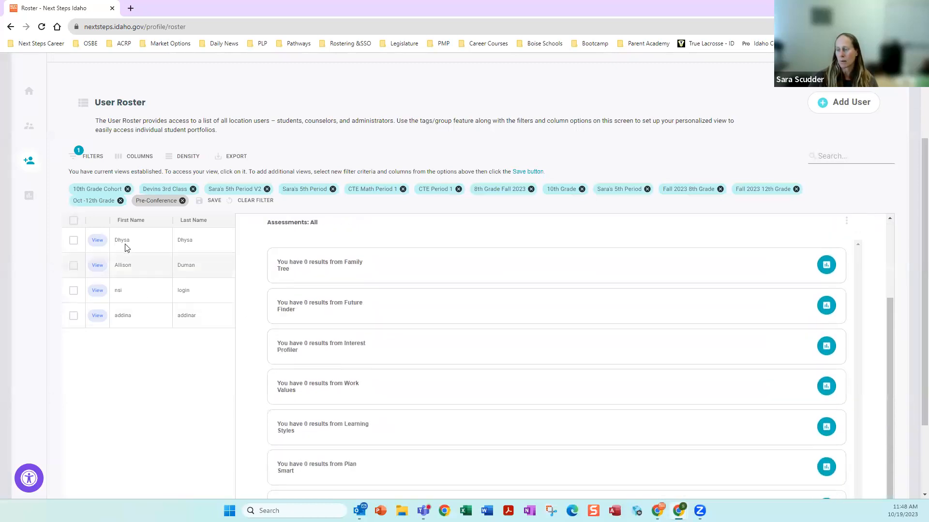